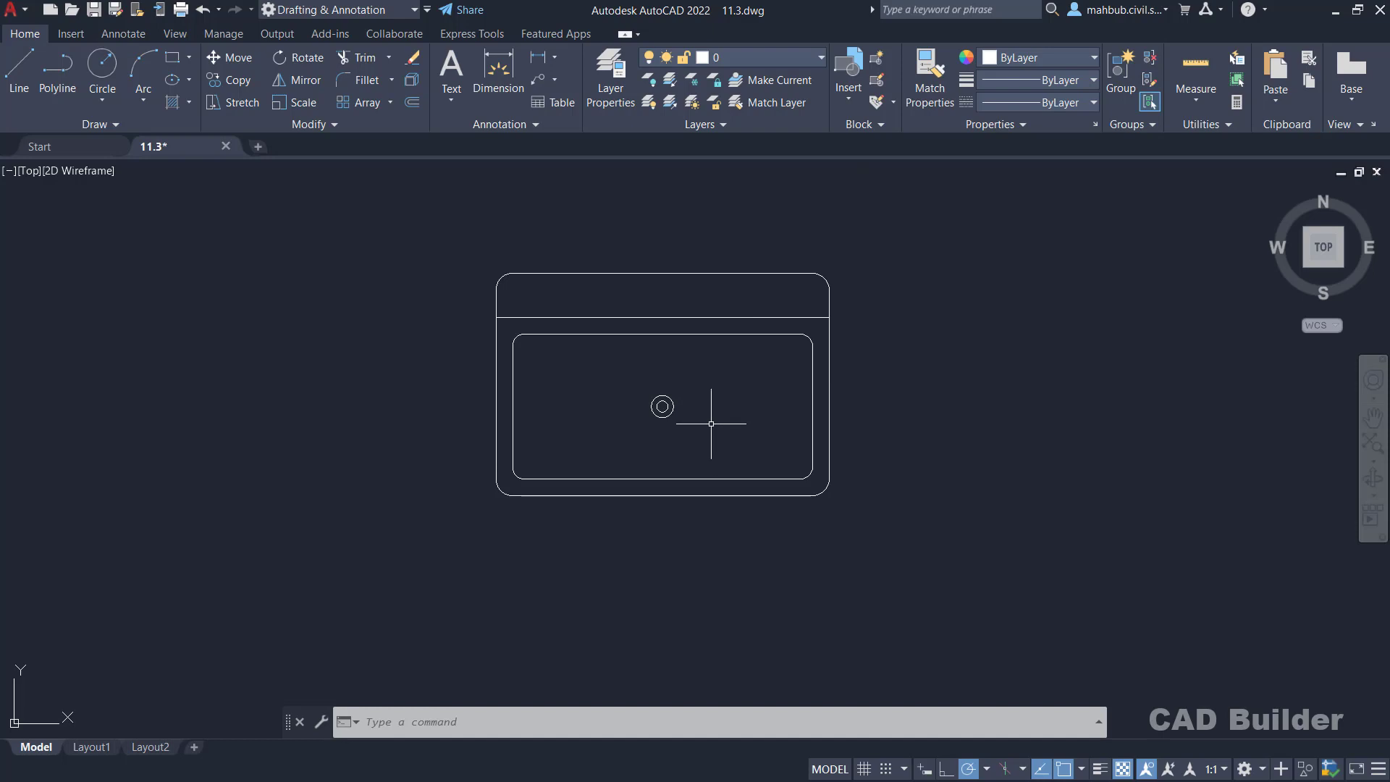
Insert a second Sink copy left of the first, then delete that copy
click(848, 79)
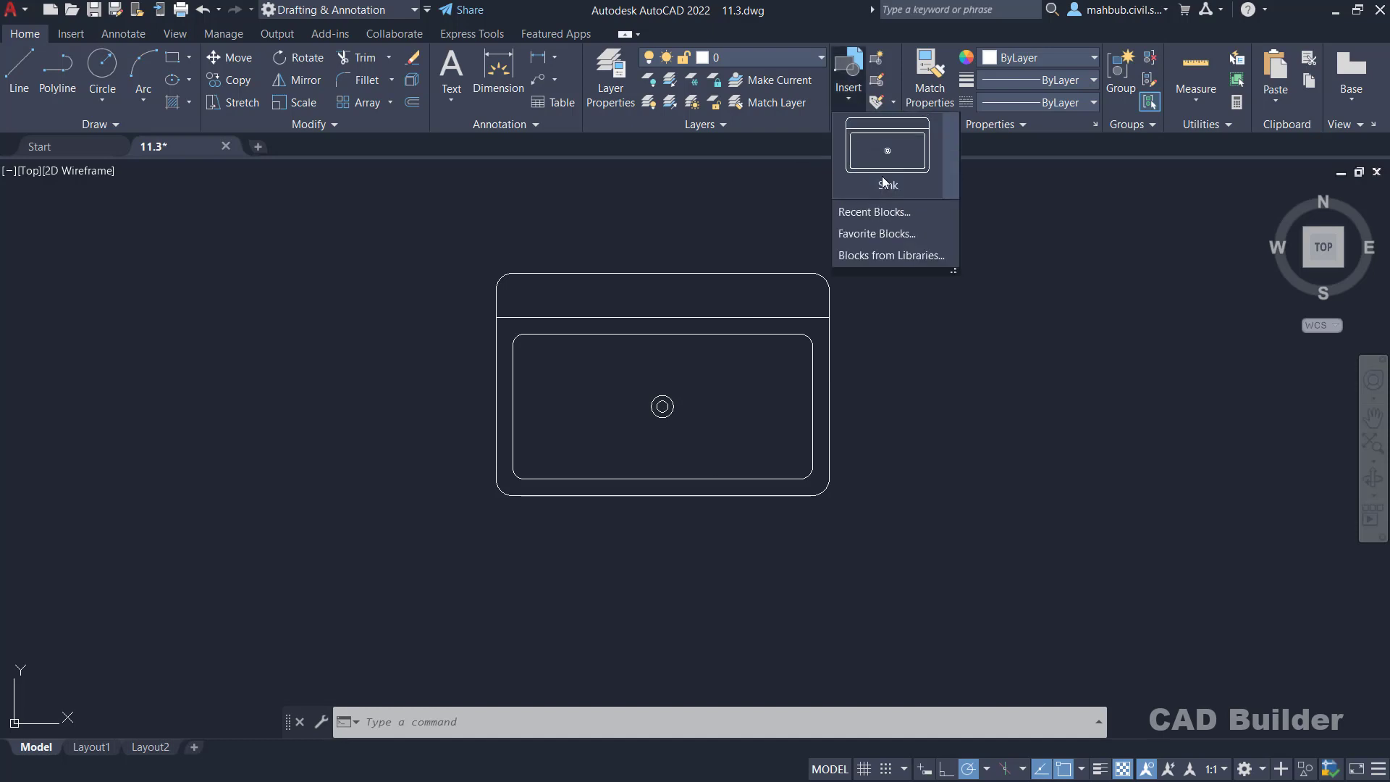
click(881, 176)
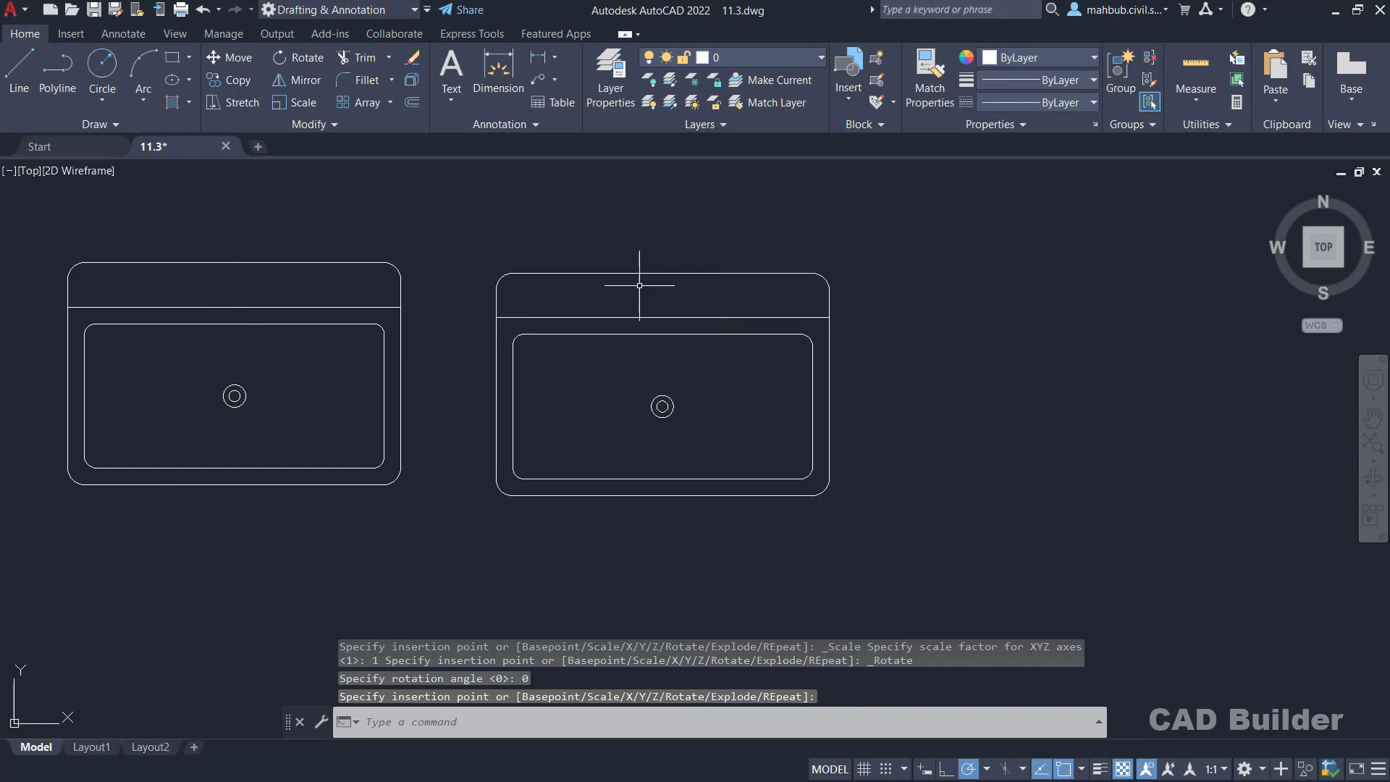
click(622, 337)
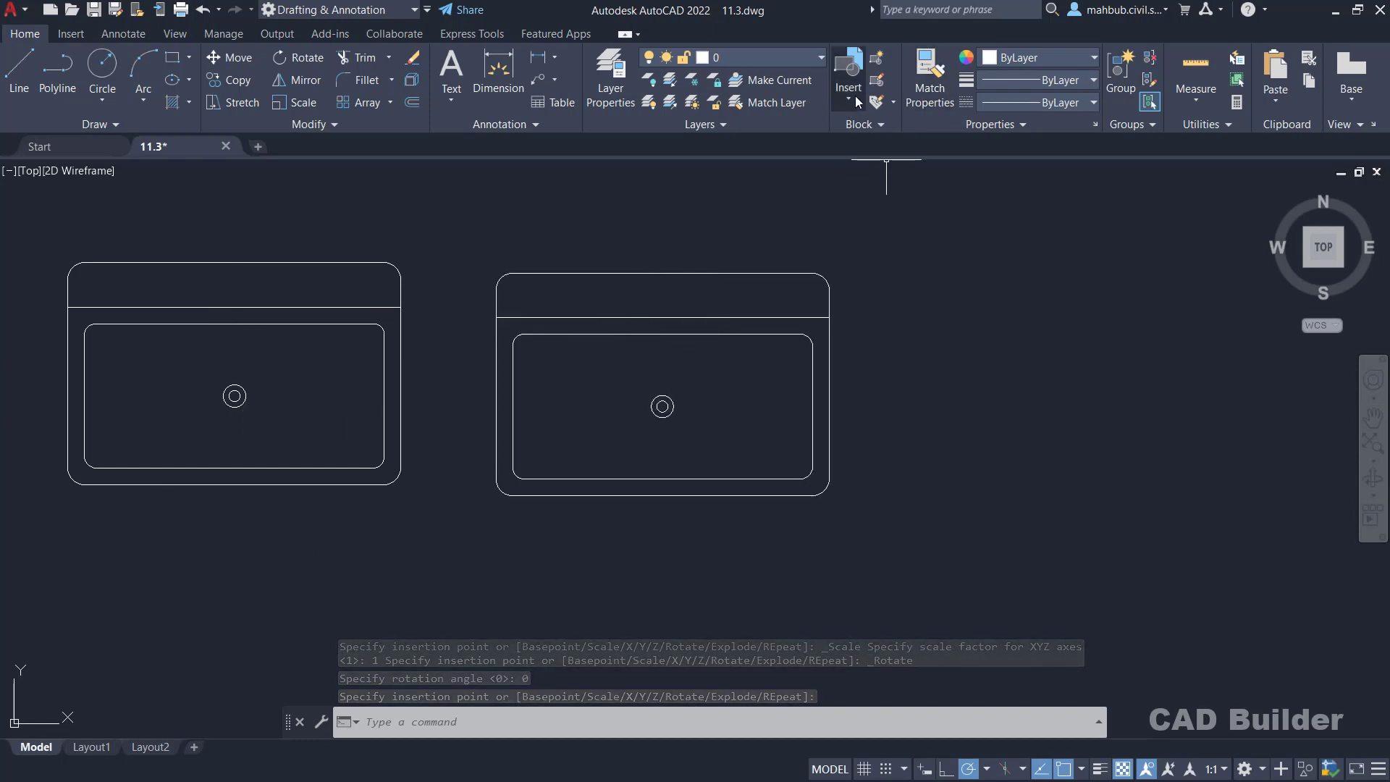
click(400, 342)
click(399, 345)
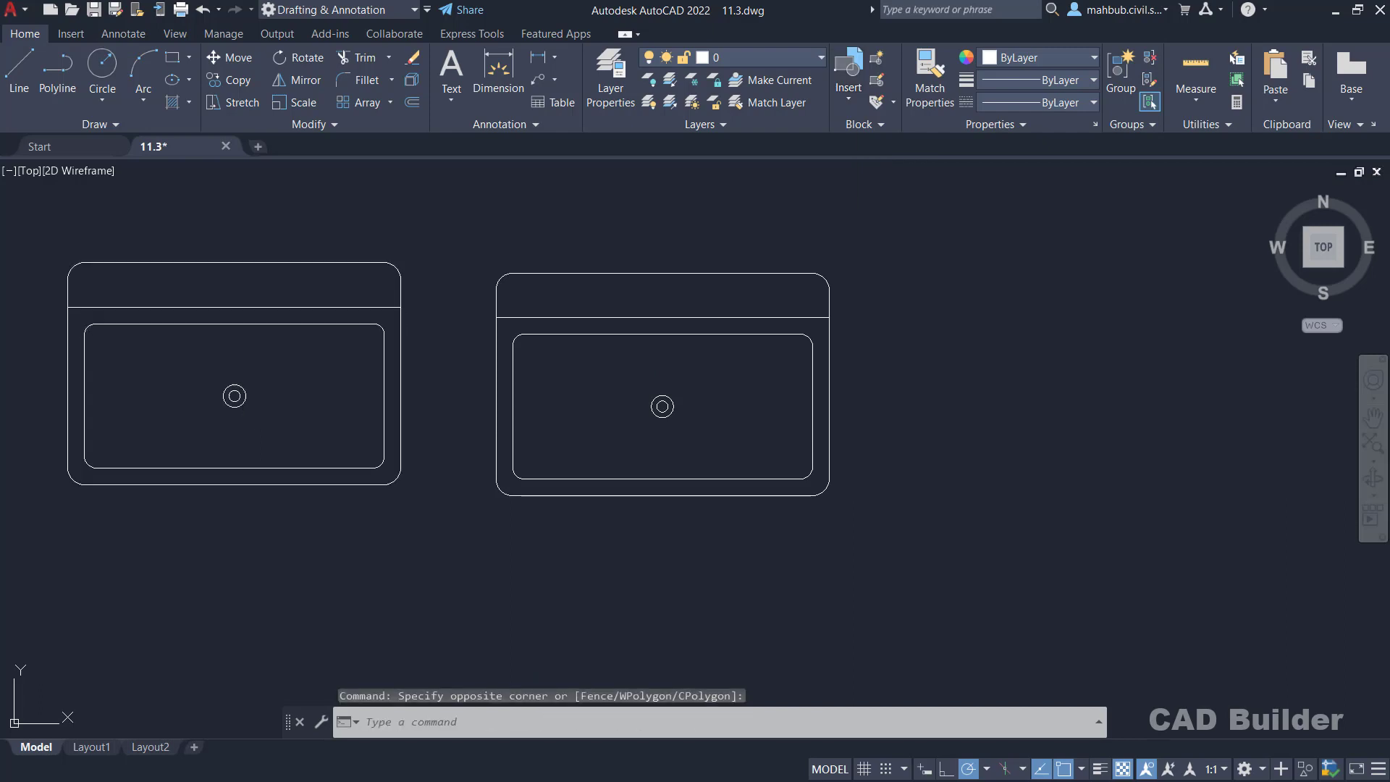
key(Delete)
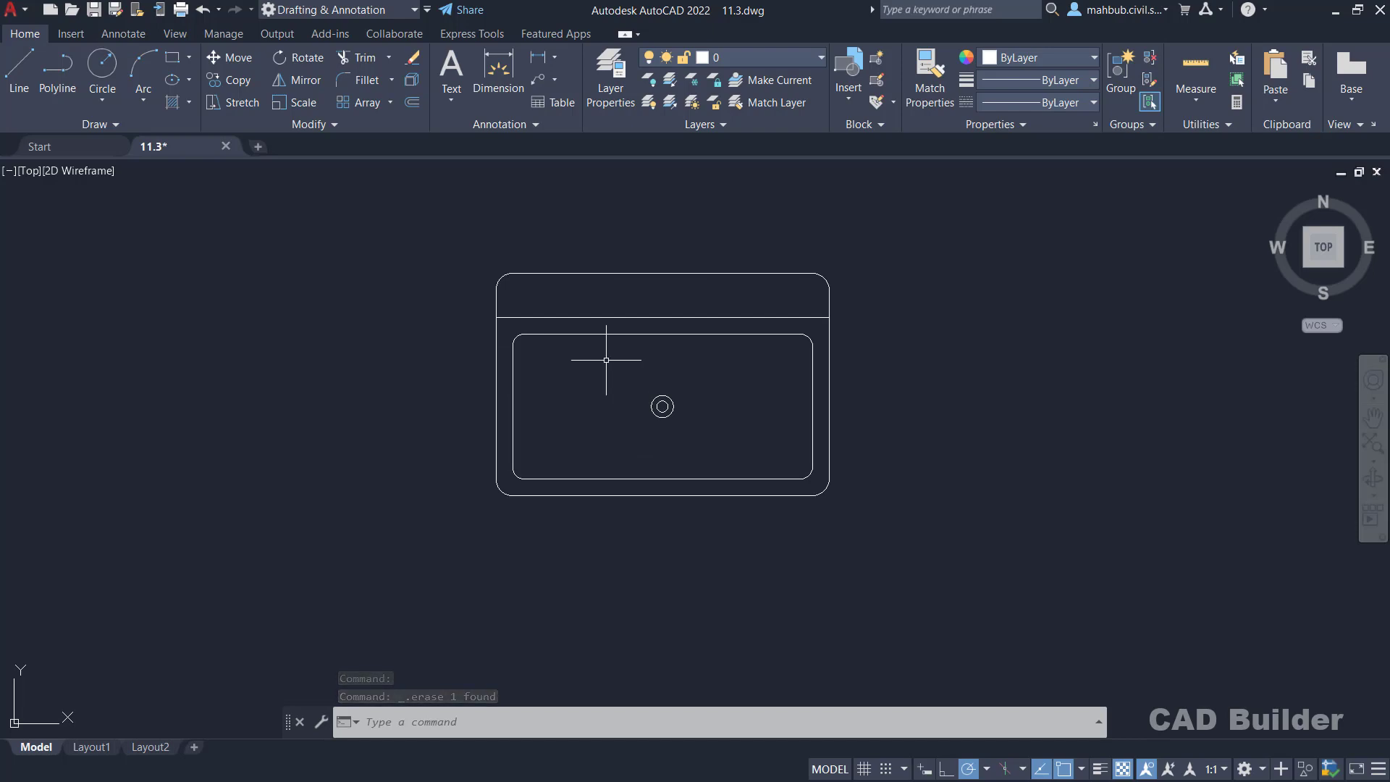
Open the Sink block definition in the Block Editor, then close it without changes
double_click(651, 335)
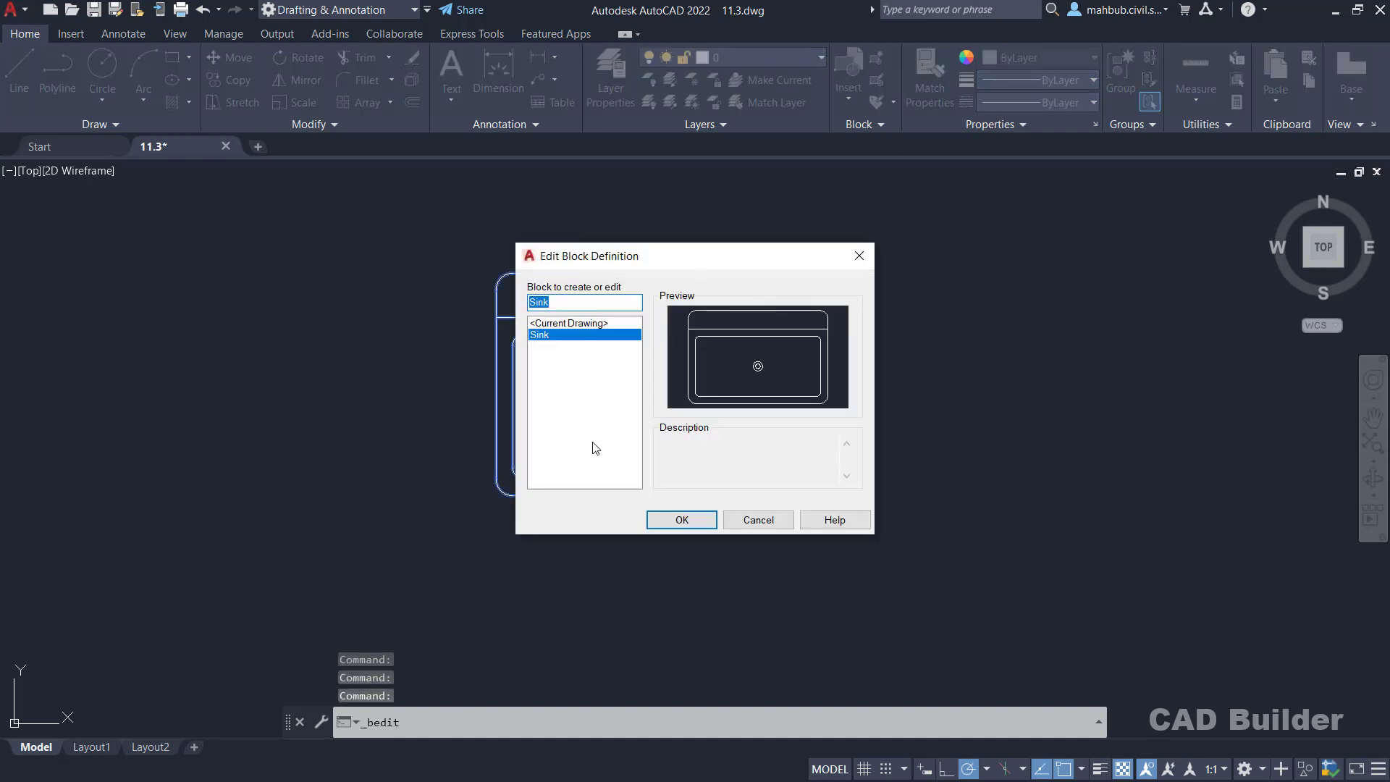
click(583, 336)
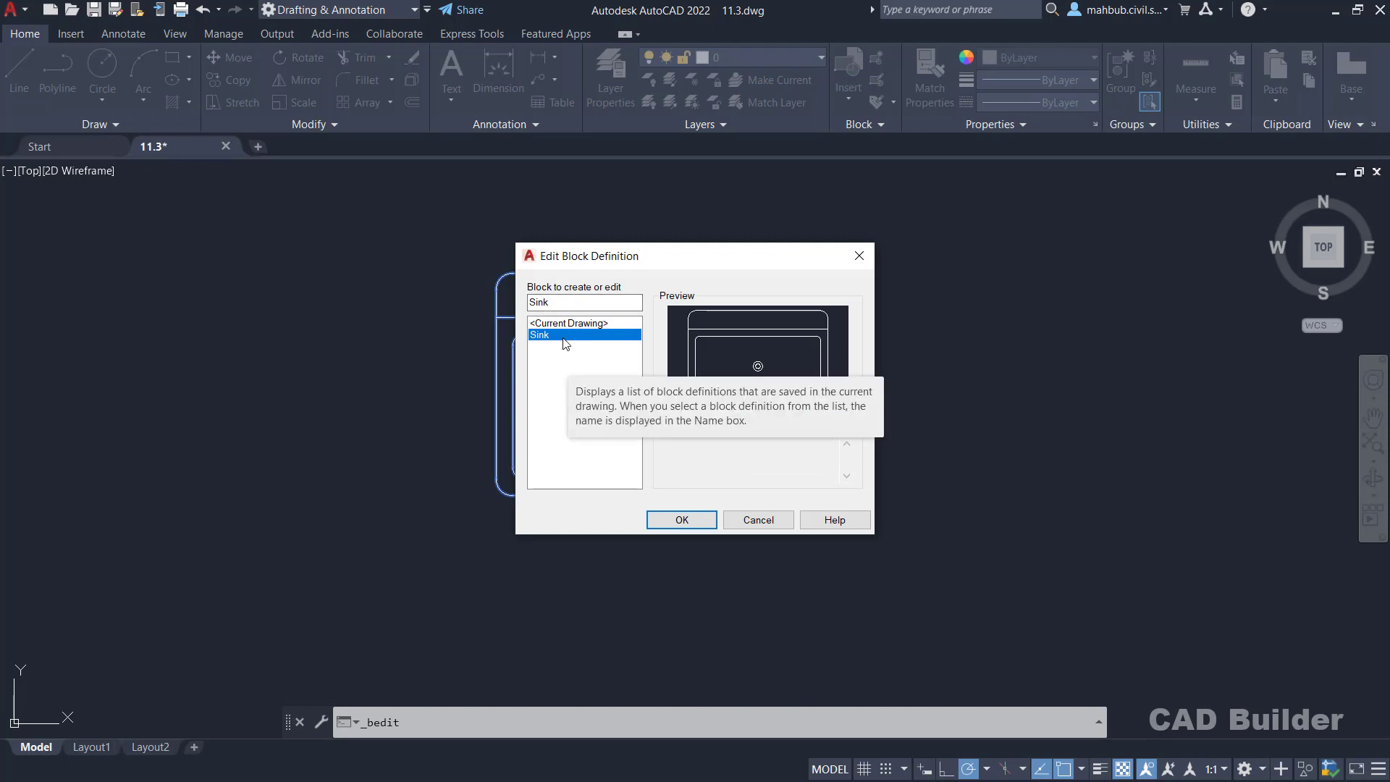
click(670, 519)
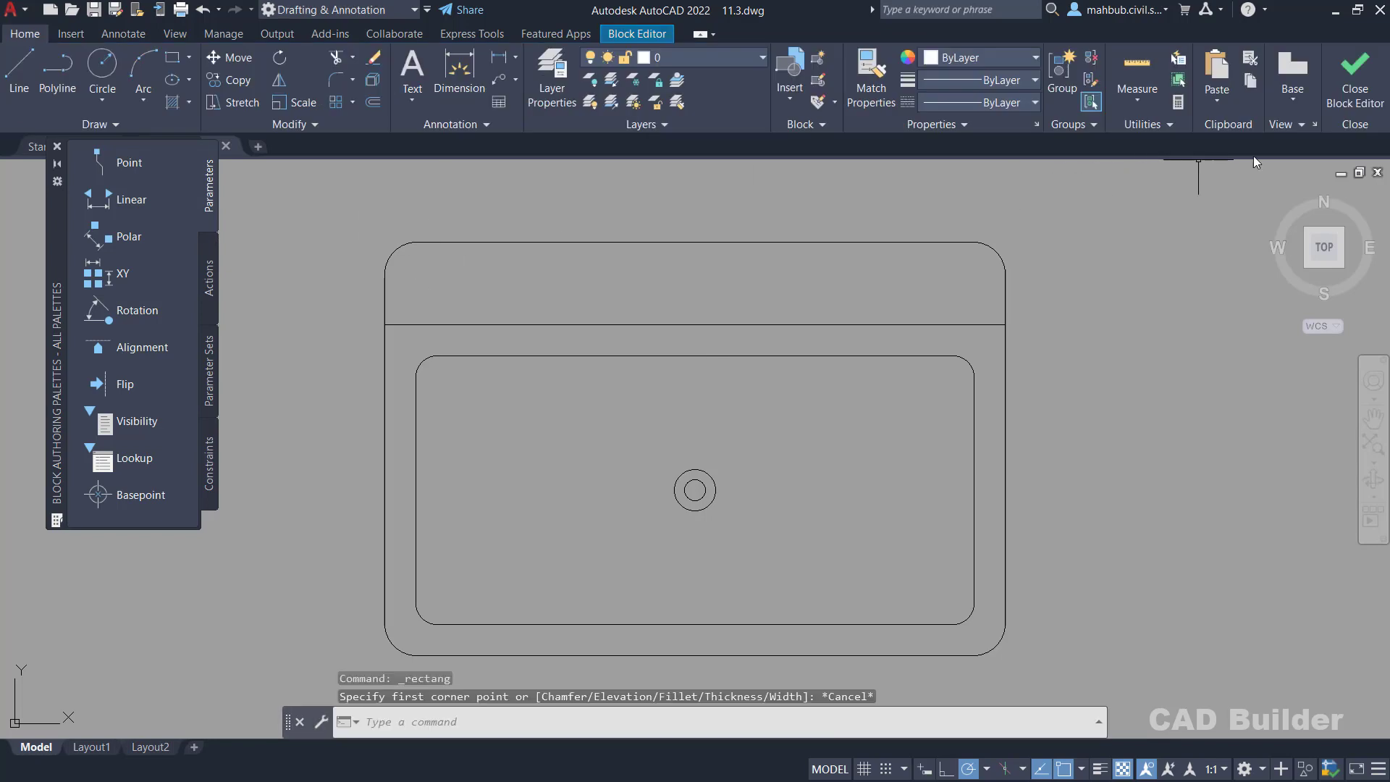
click(1358, 98)
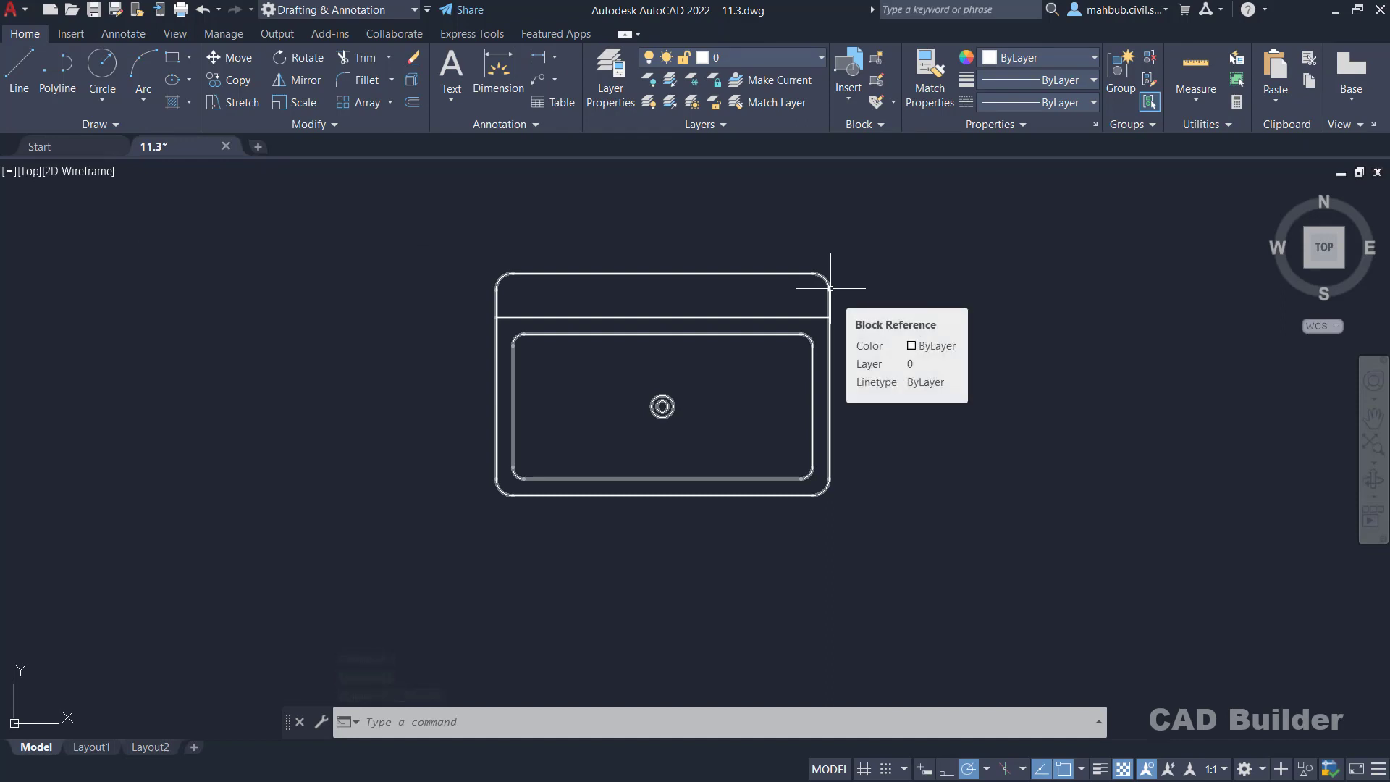
Reopen the Sink block in the Block Editor from the sink's right-click menu
click(831, 288)
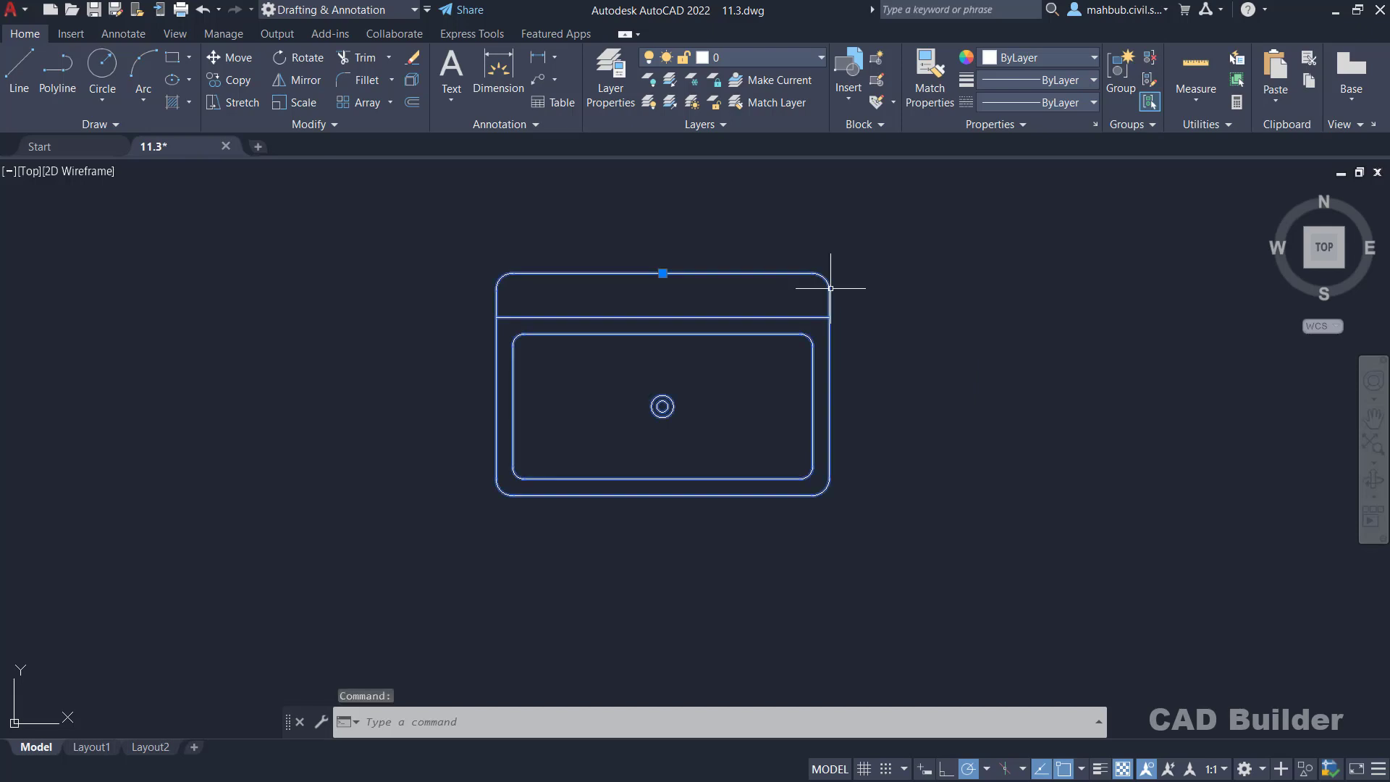
right_click(830, 288)
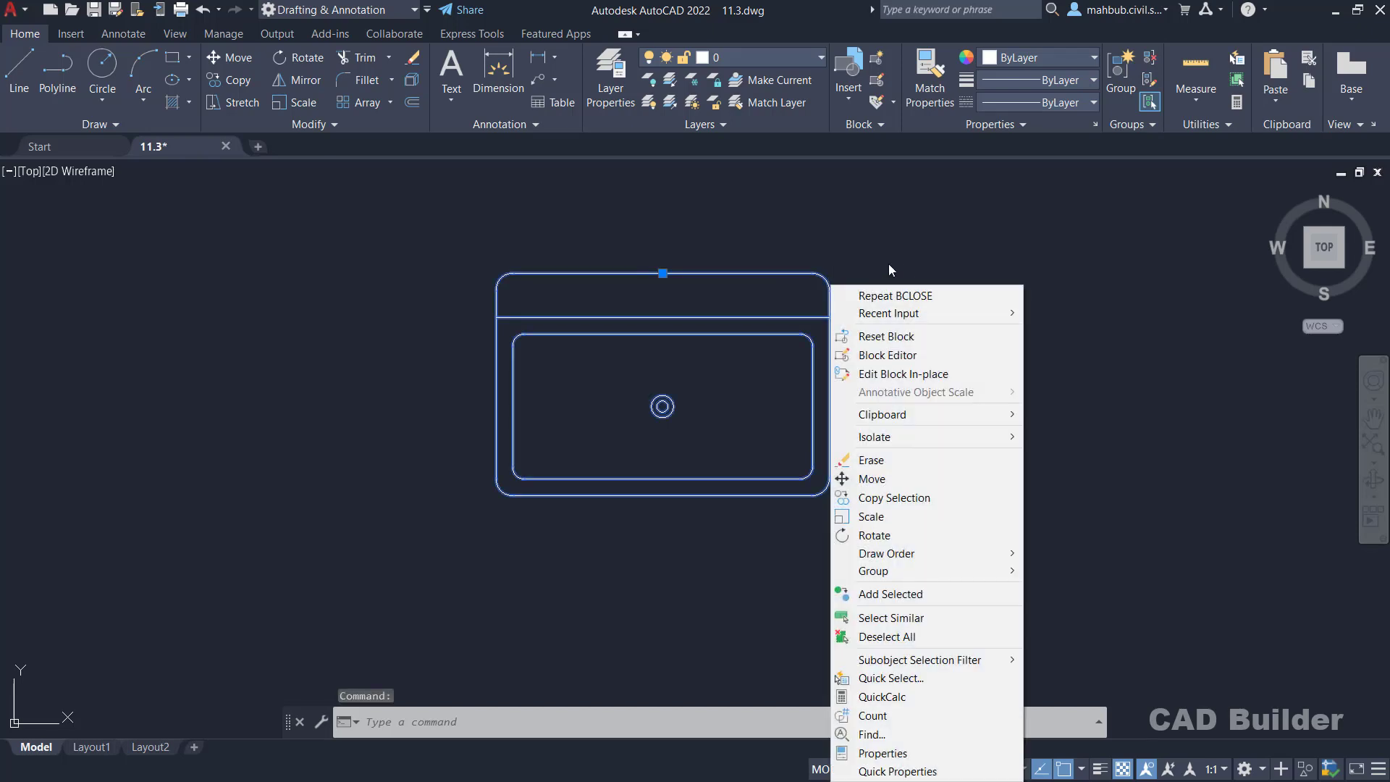
click(876, 356)
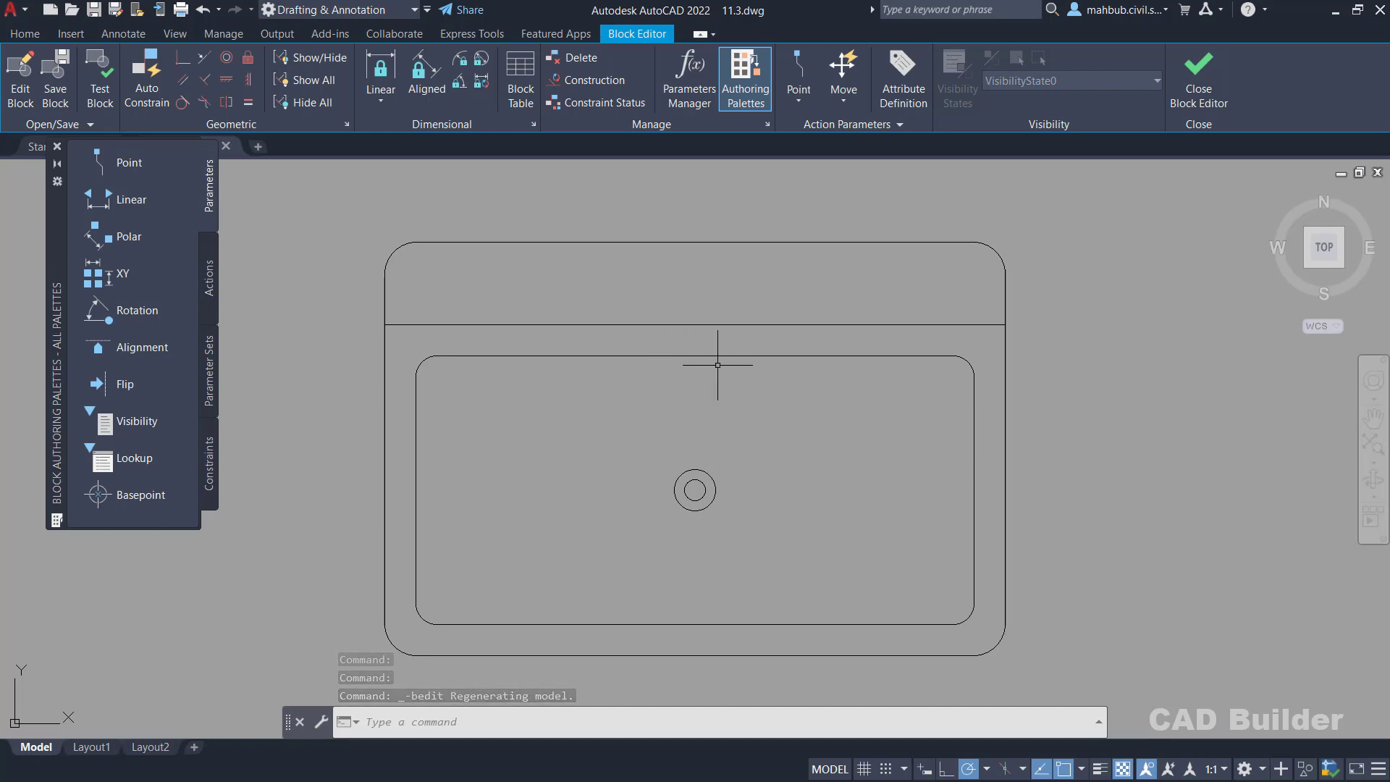
Draw a long thin rectangle across the sink's top strip
click(24, 33)
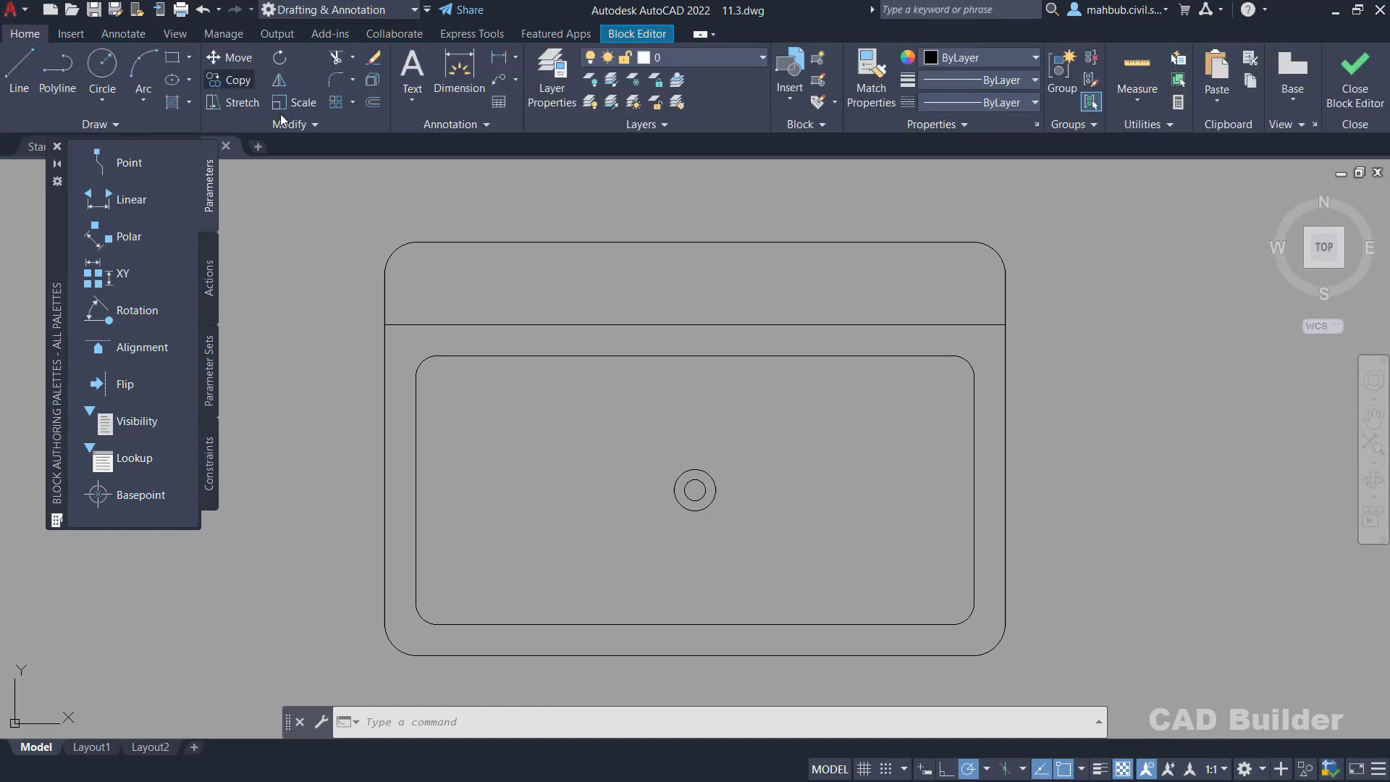
click(172, 57)
click(434, 258)
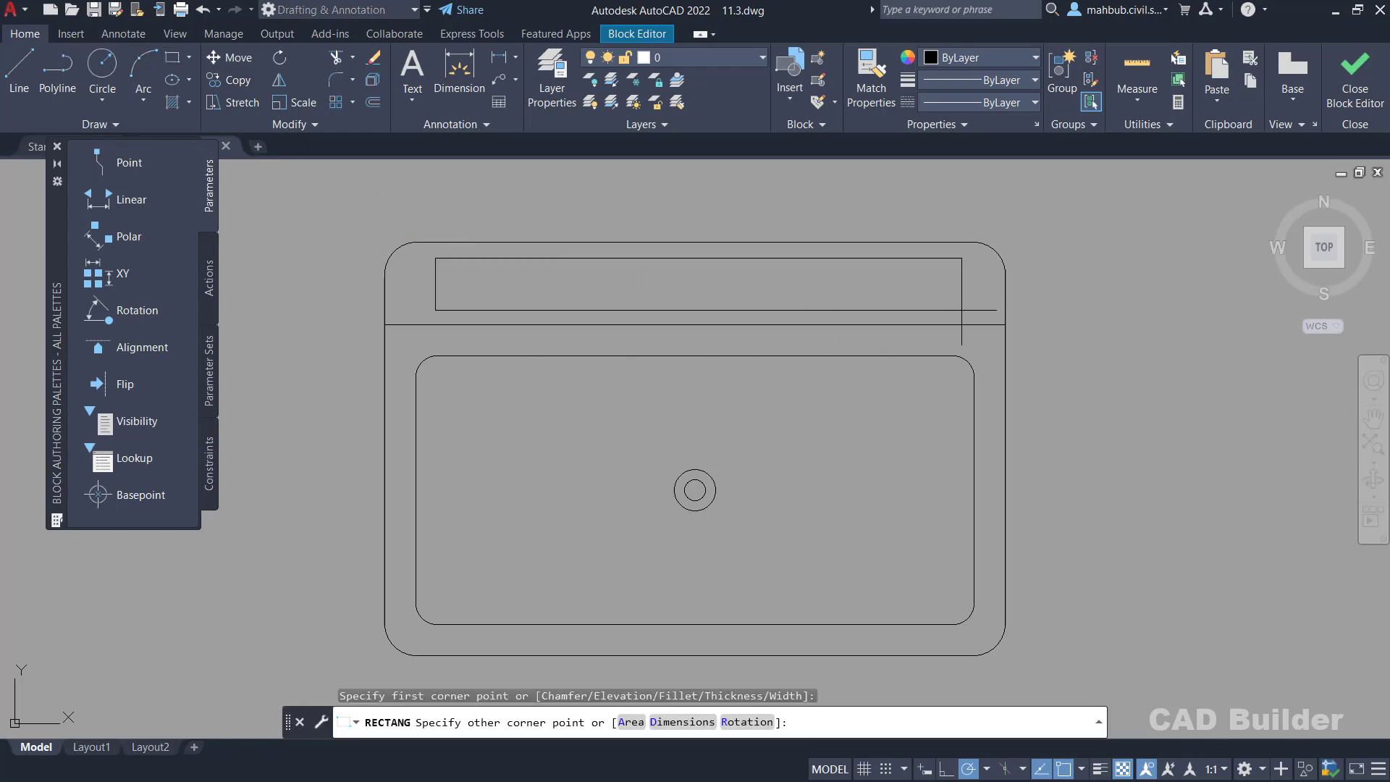
click(957, 309)
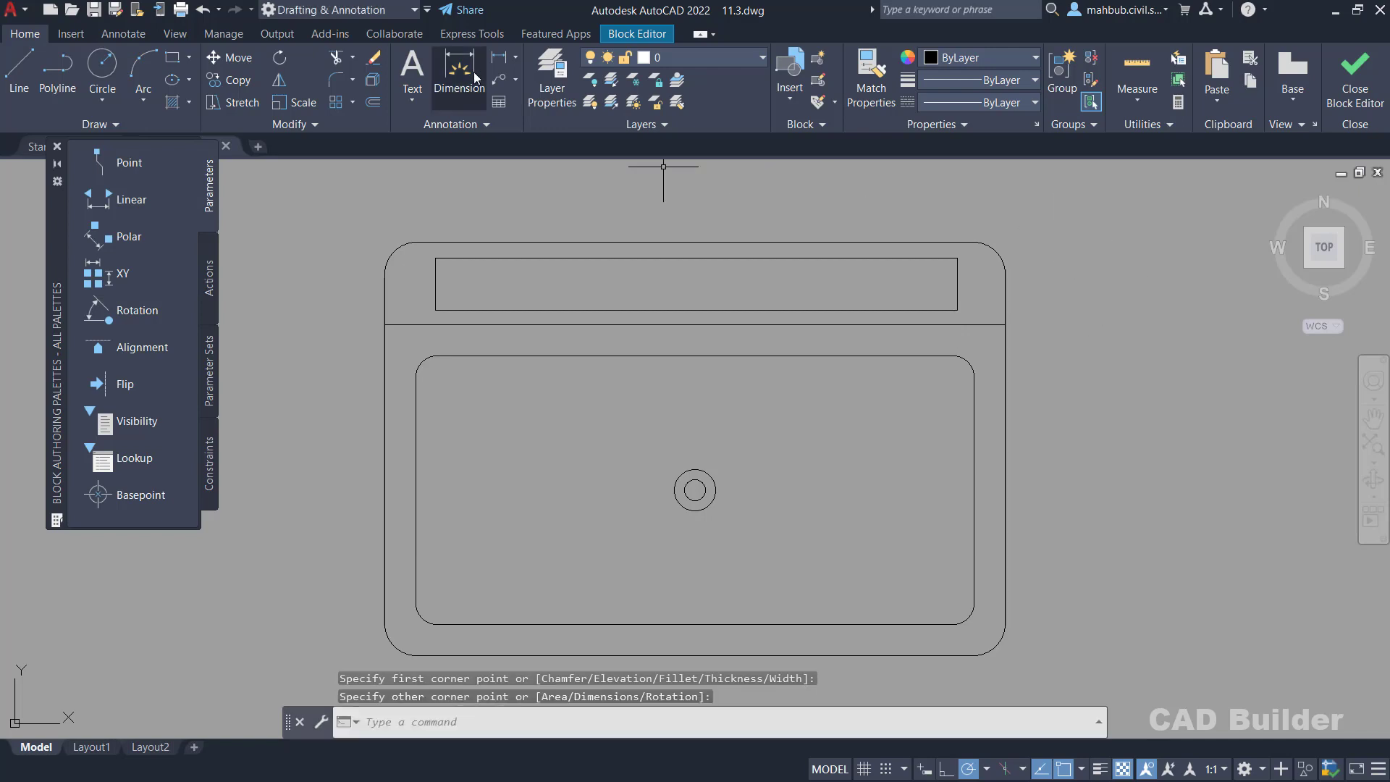
Save the Sink block and close the Block Editor
click(637, 34)
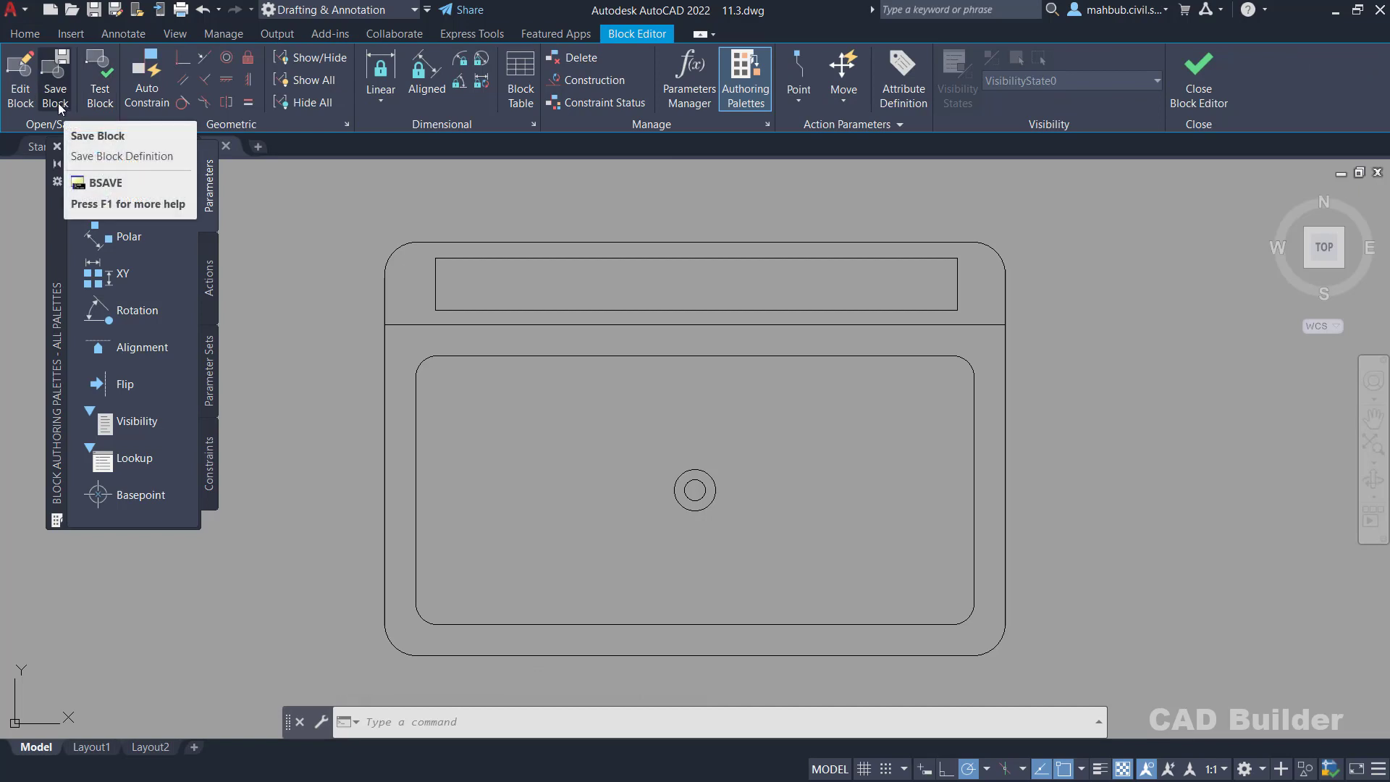
click(62, 80)
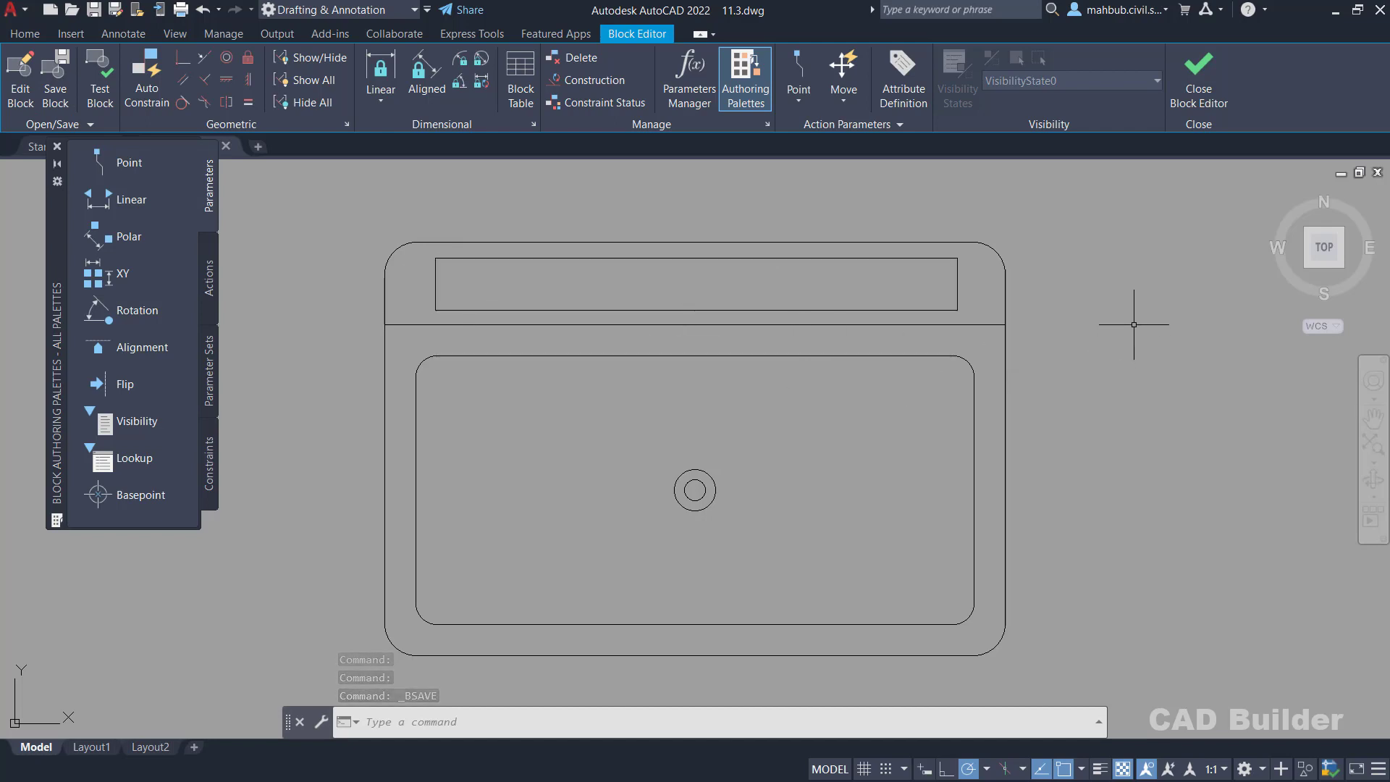
click(1188, 88)
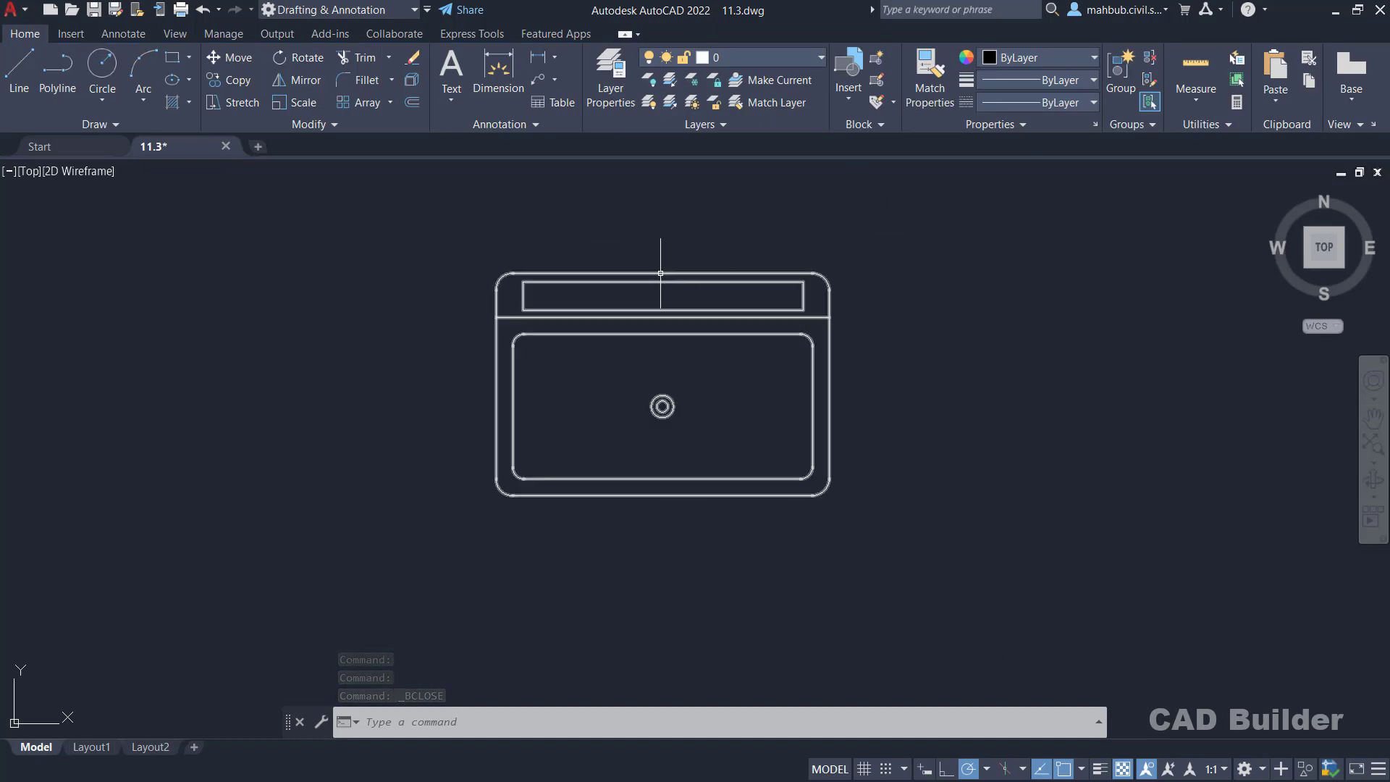
click(851, 92)
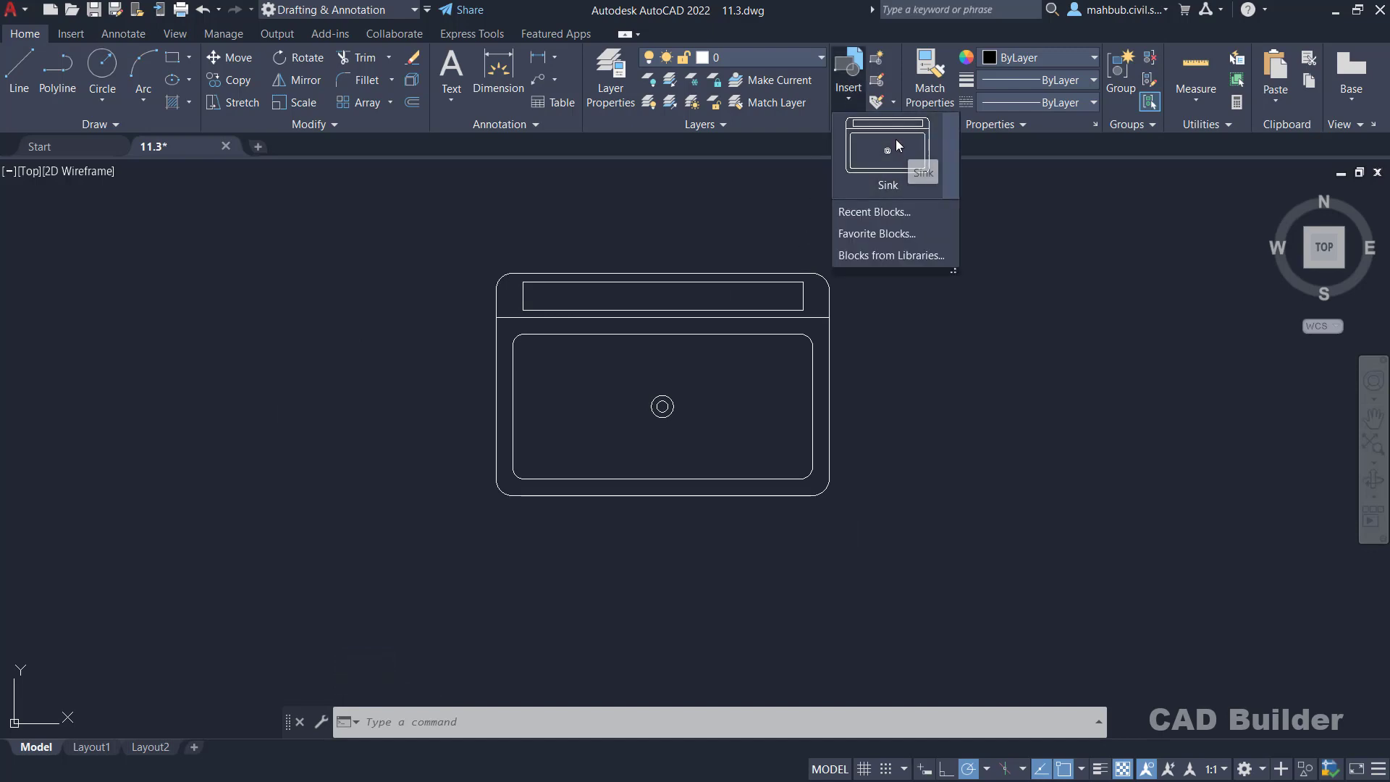
click(896, 143)
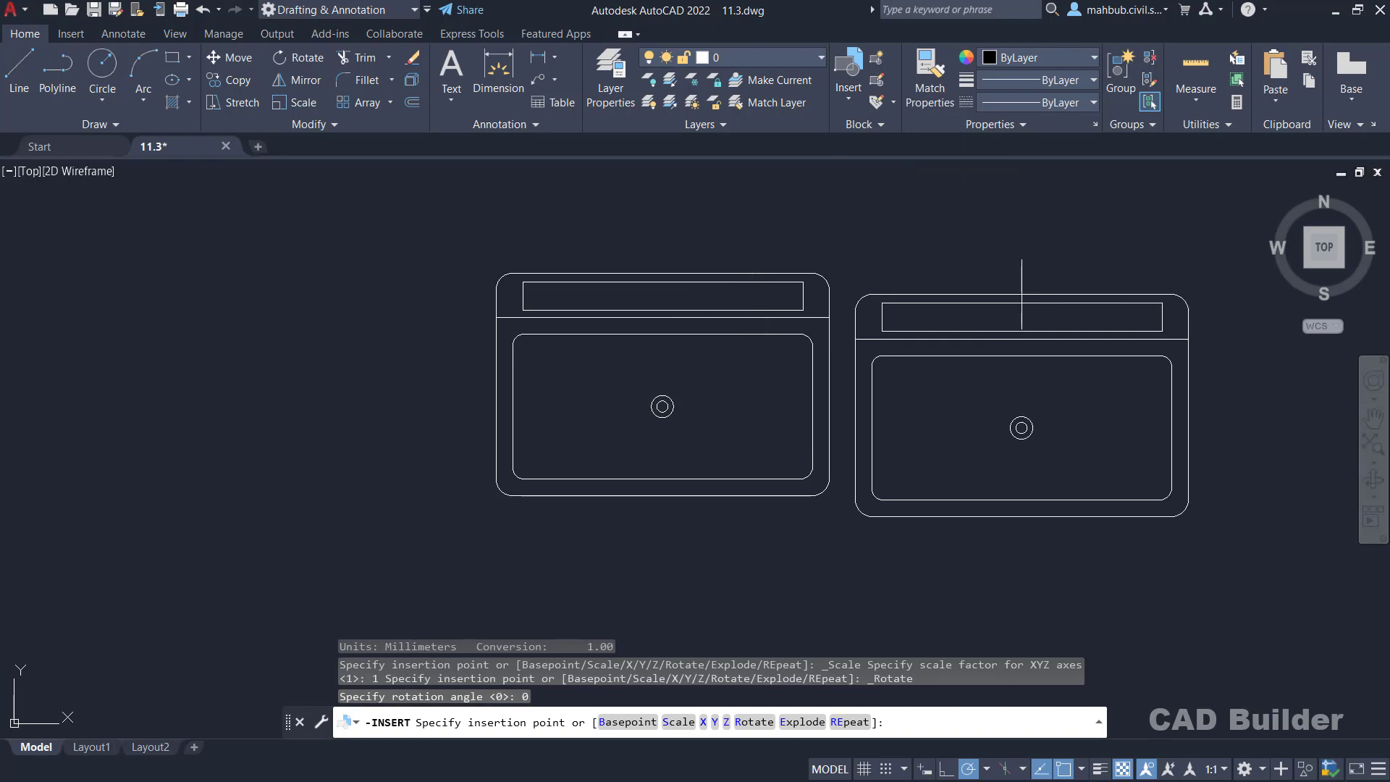
click(1030, 269)
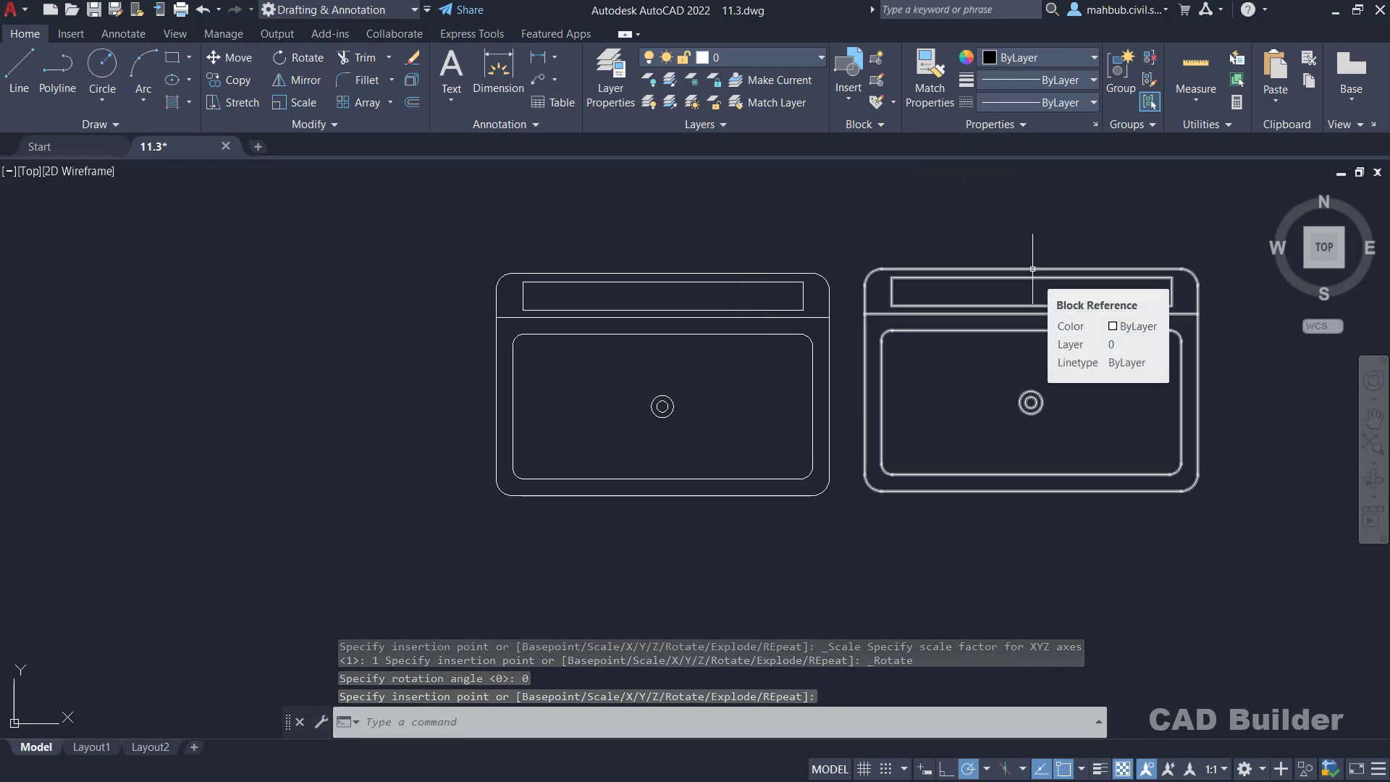
click(1032, 269)
key(Delete)
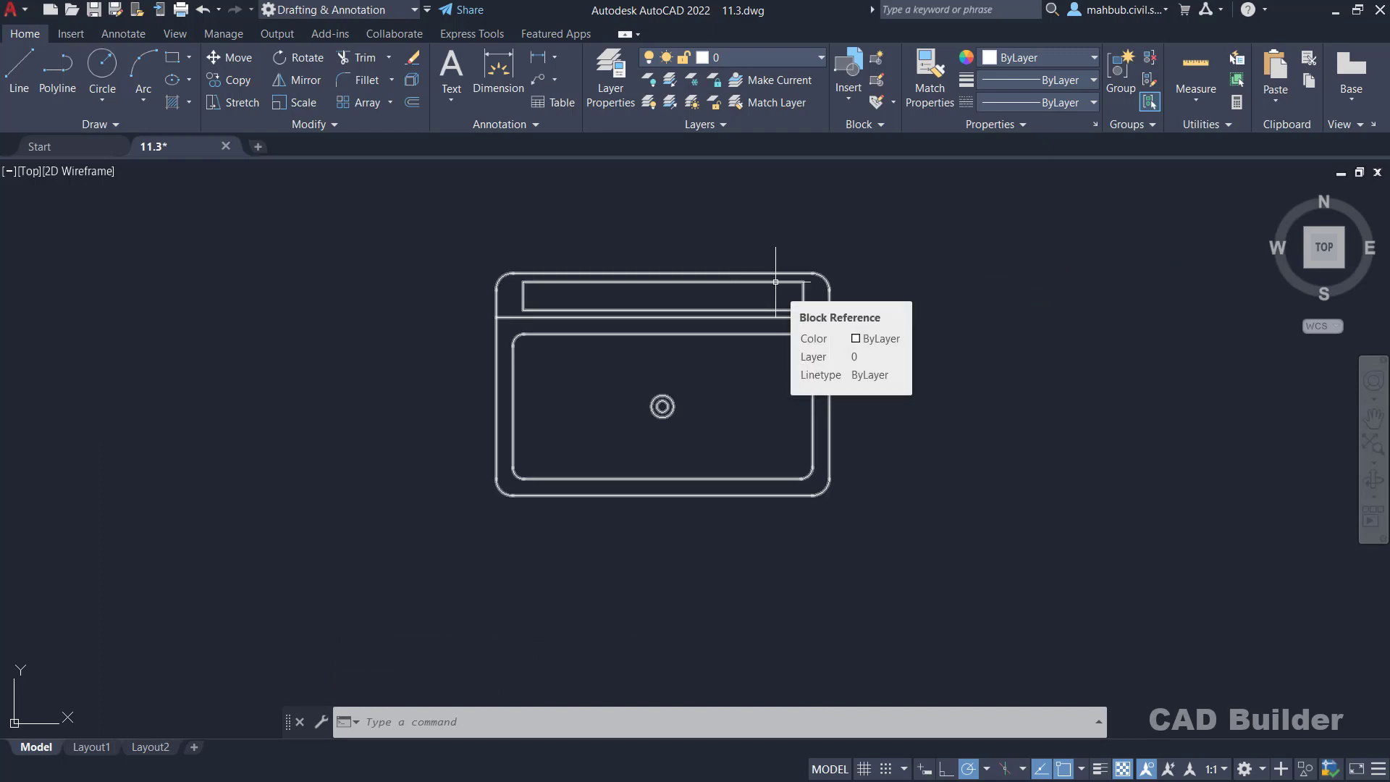
In the Sink Block Editor, delete the thin rectangle in the top strip
double_click(775, 282)
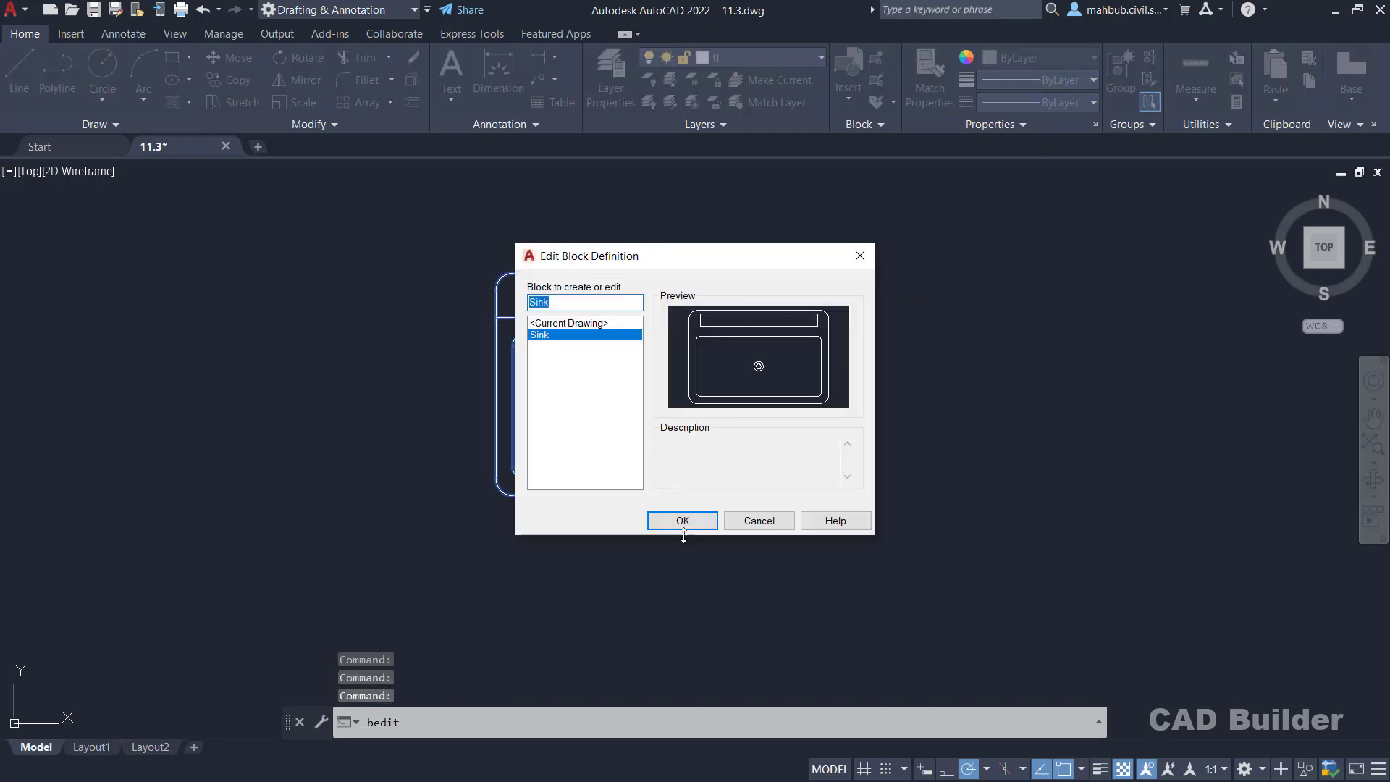
click(683, 521)
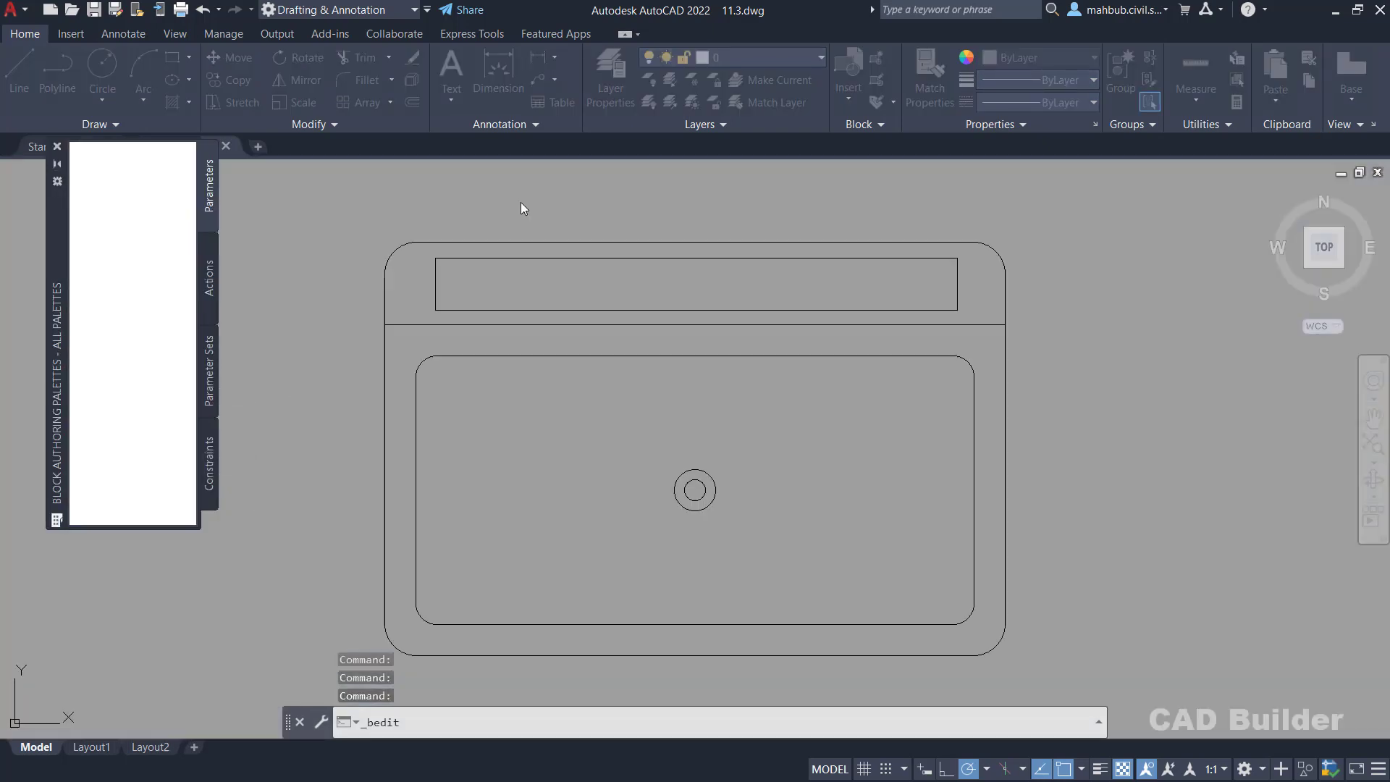
click(521, 246)
click(530, 253)
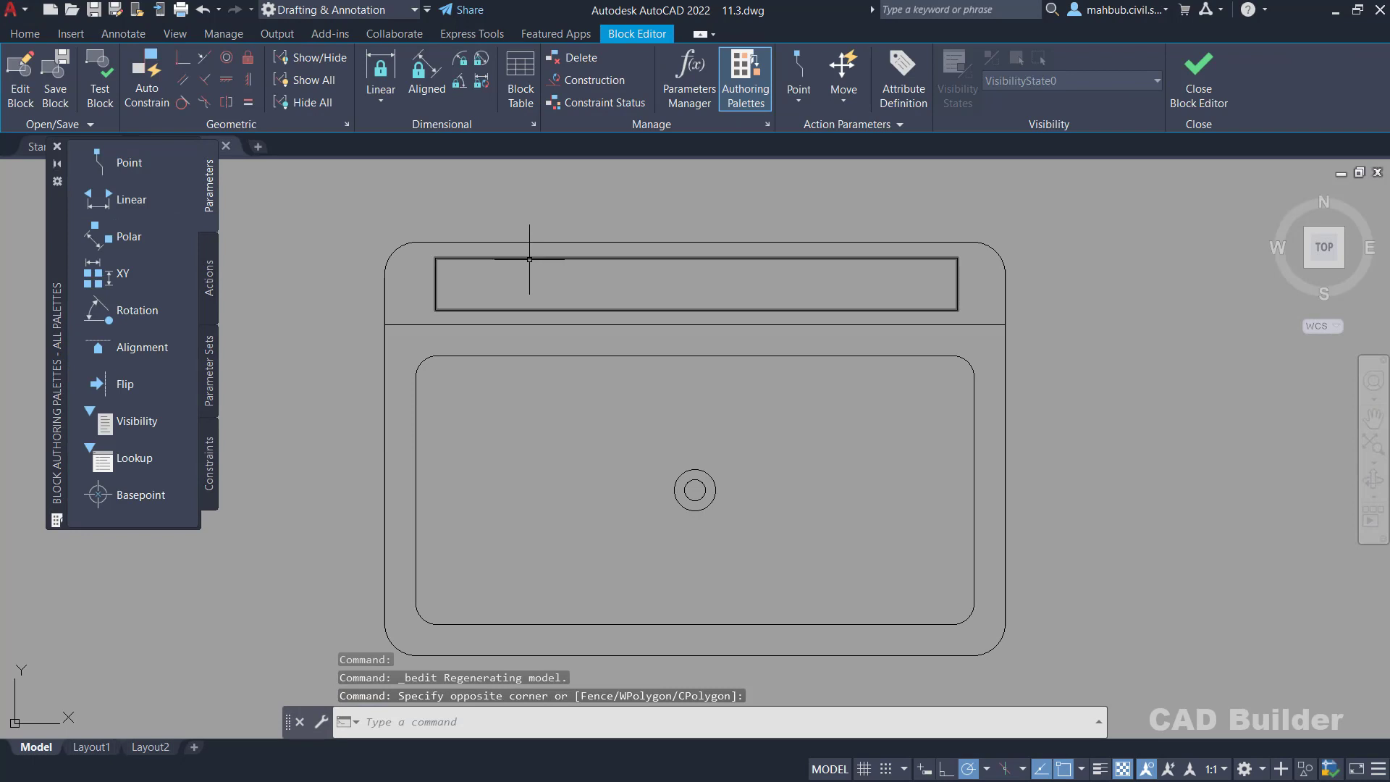
click(529, 259)
key(Delete)
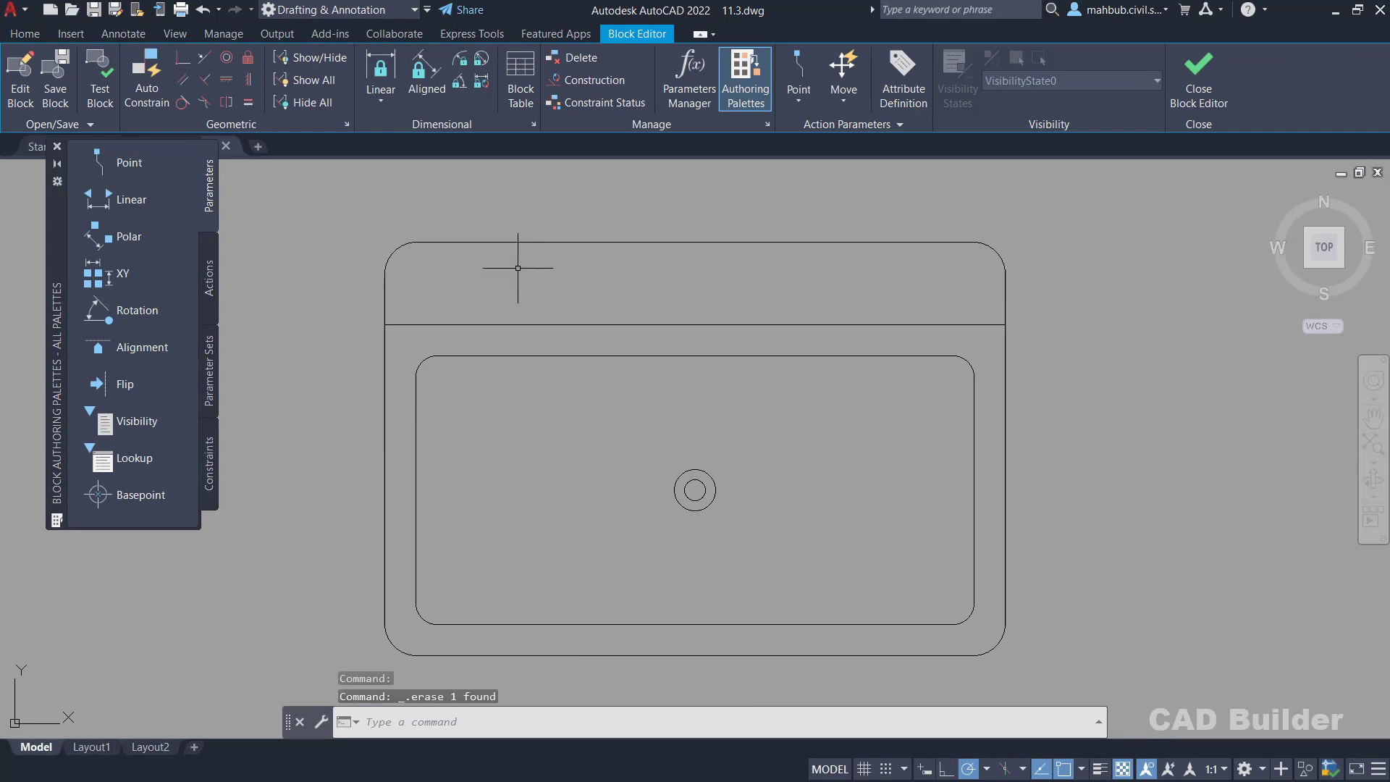
Save the Sink block, return to model space, and pick Sink for insertion
click(70, 77)
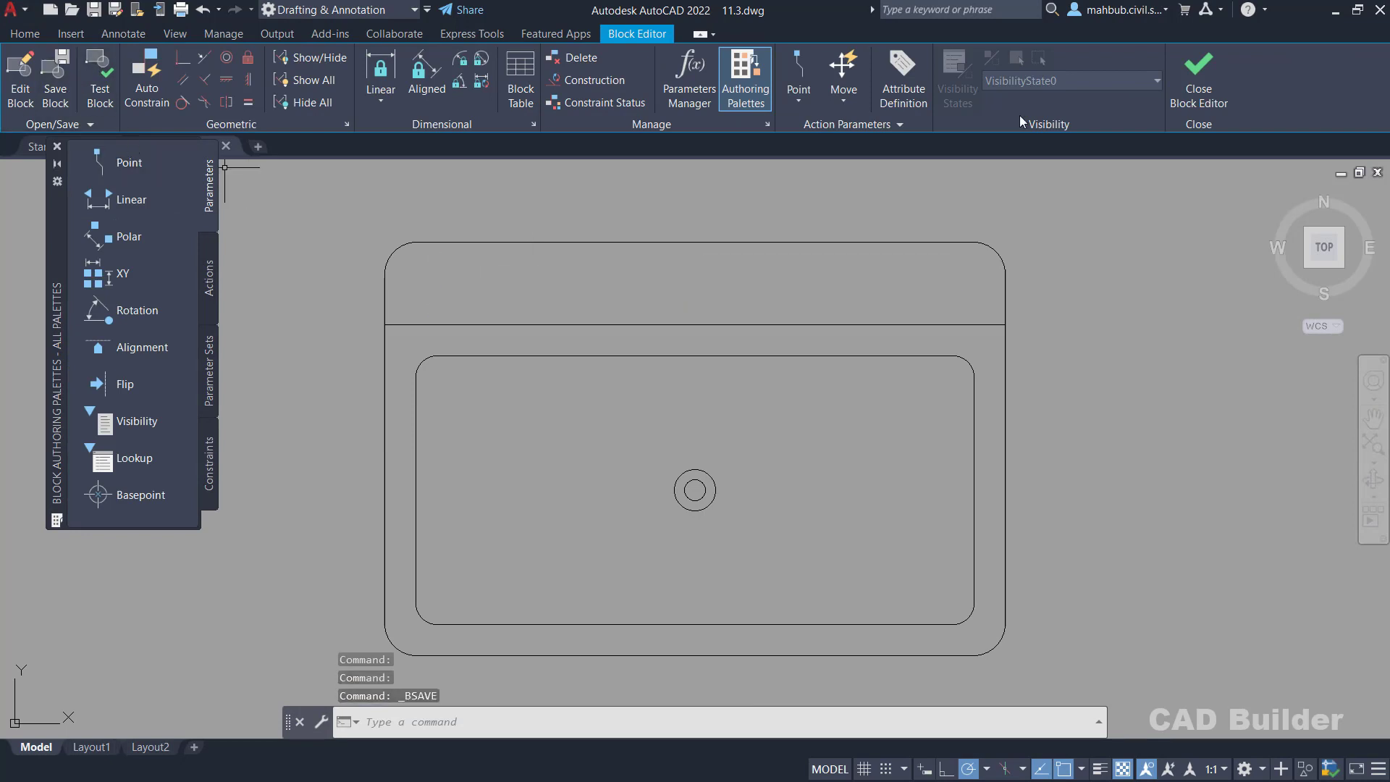
click(1198, 79)
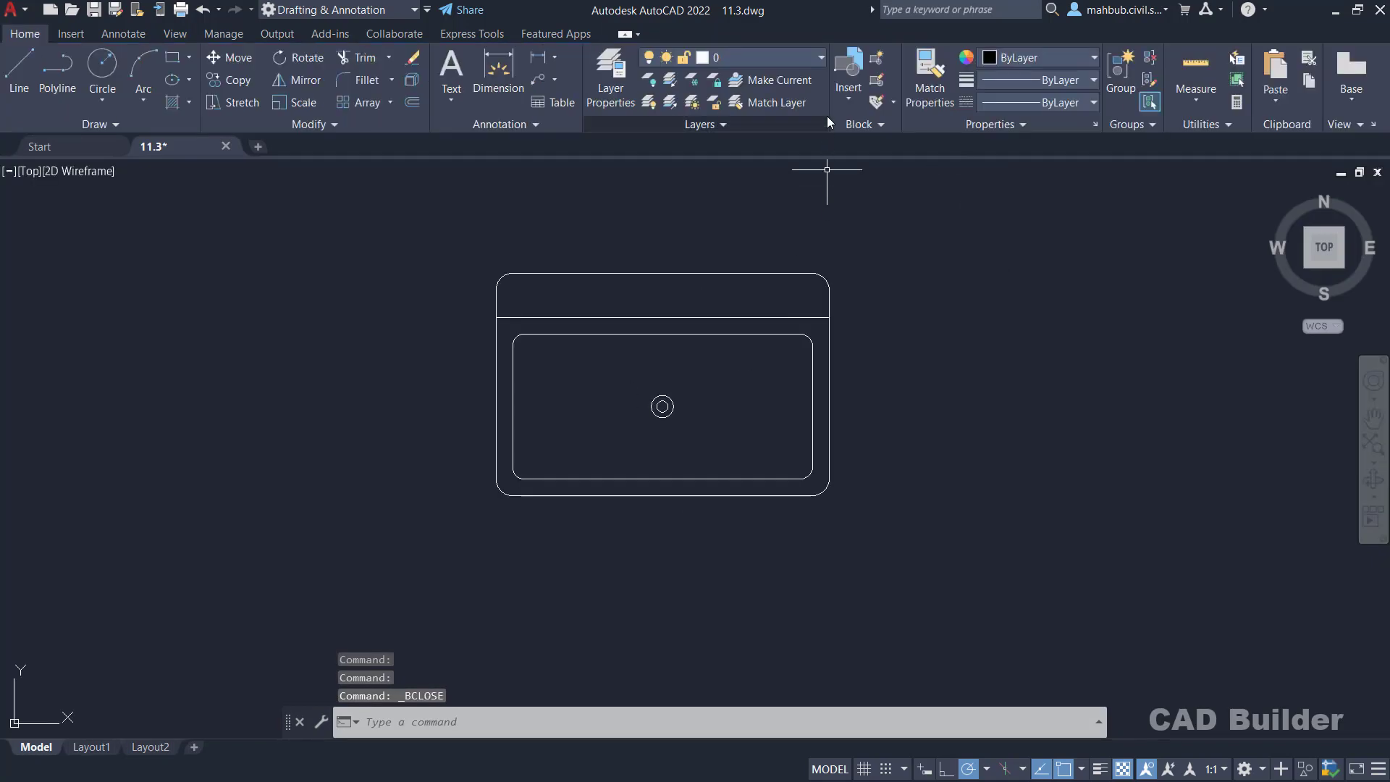
click(848, 85)
click(887, 152)
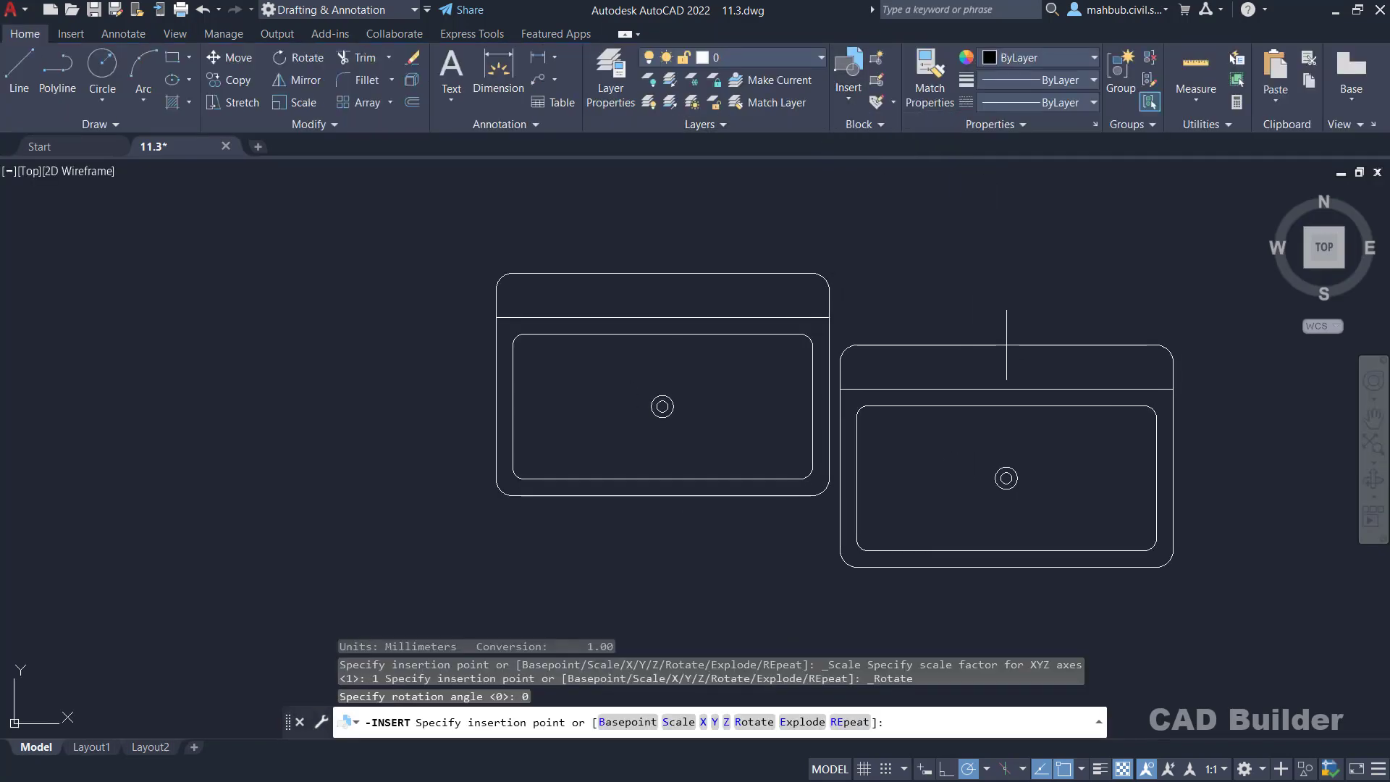
Place a sink copy beside the first, then delete the right-hand sink
click(1031, 272)
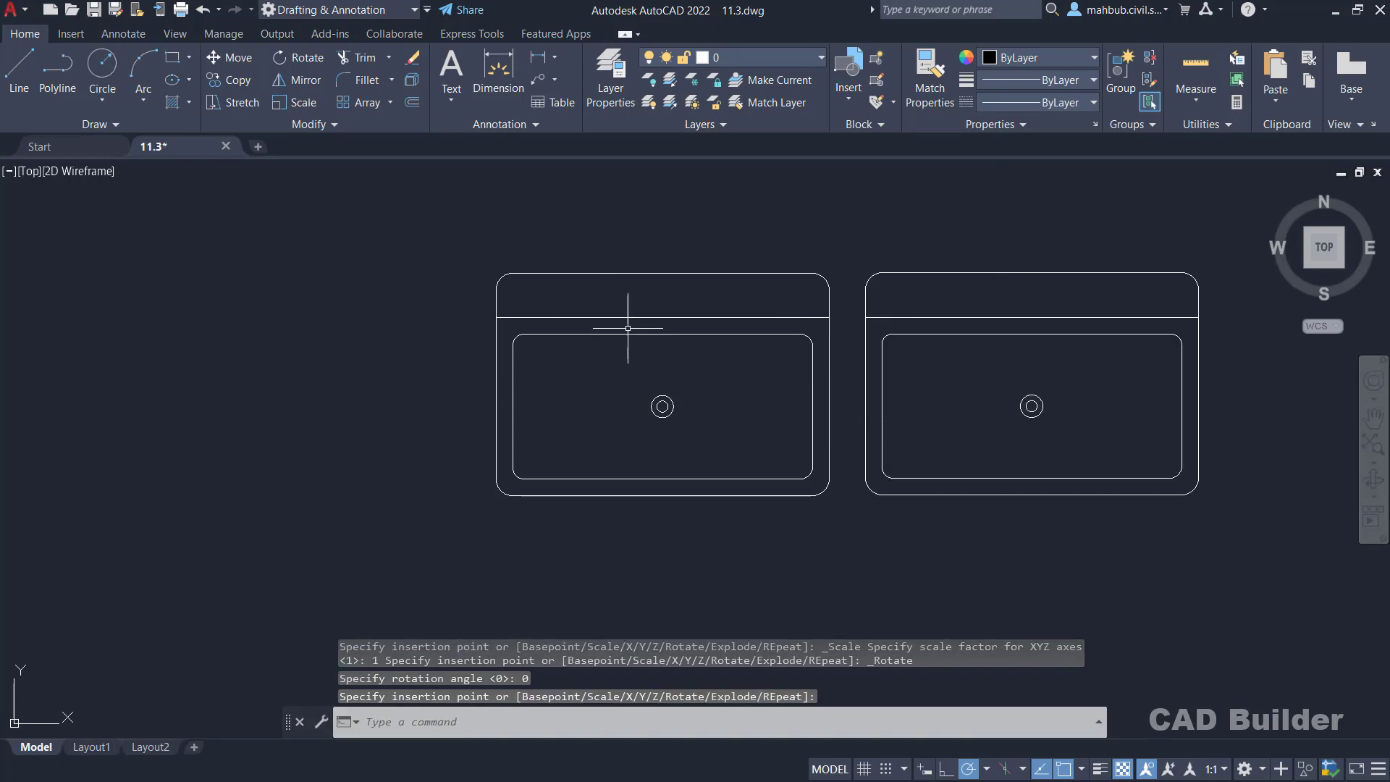
click(951, 319)
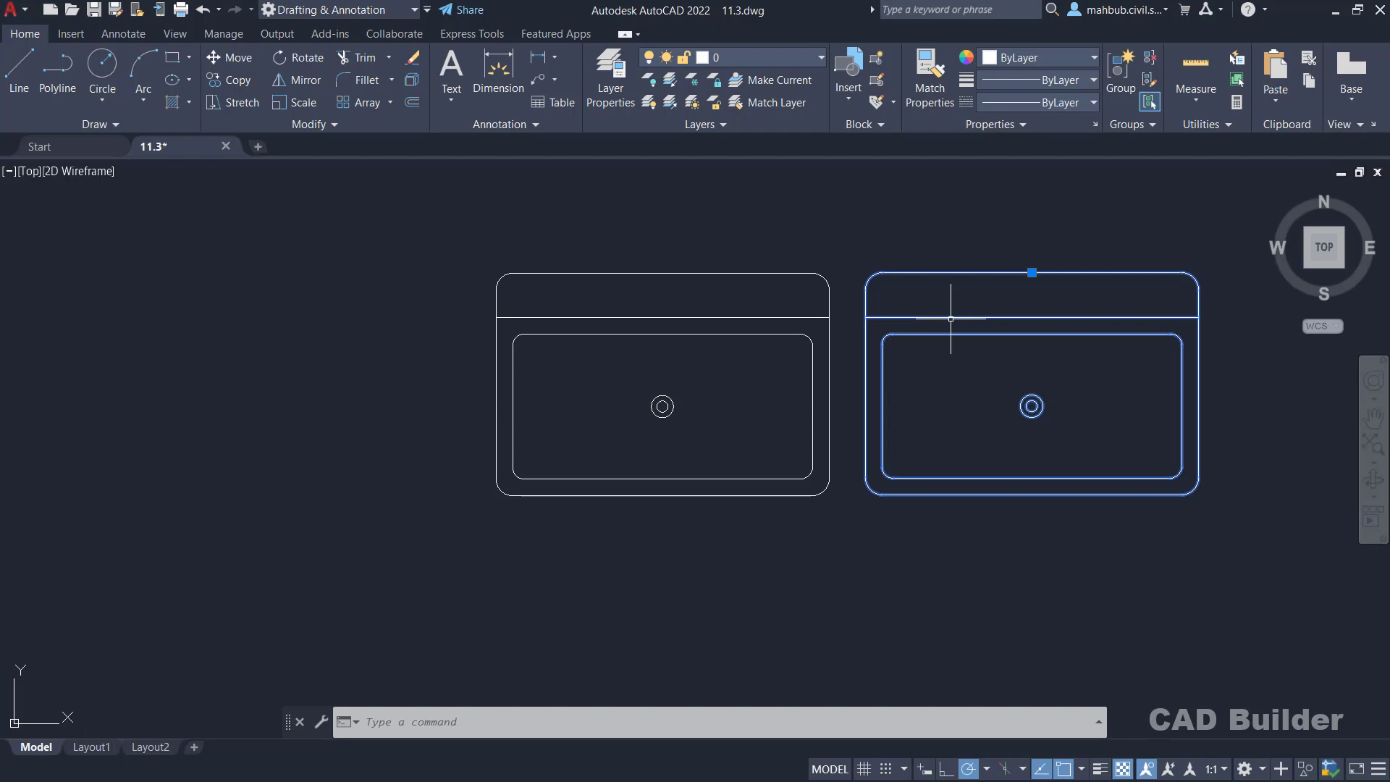
key(Delete)
Insert a new Sink block right of the first sink and select it
middle_drag(948, 317, 611, 345)
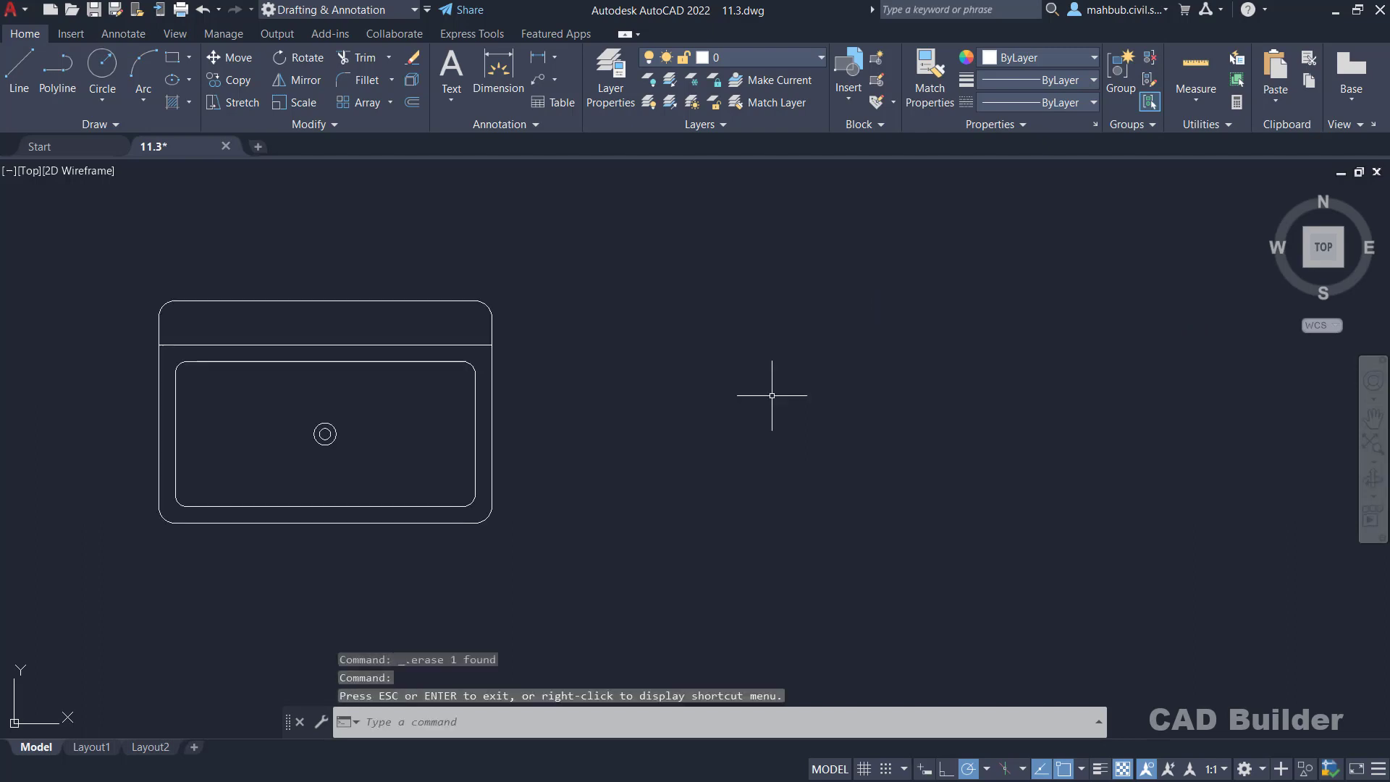
click(848, 76)
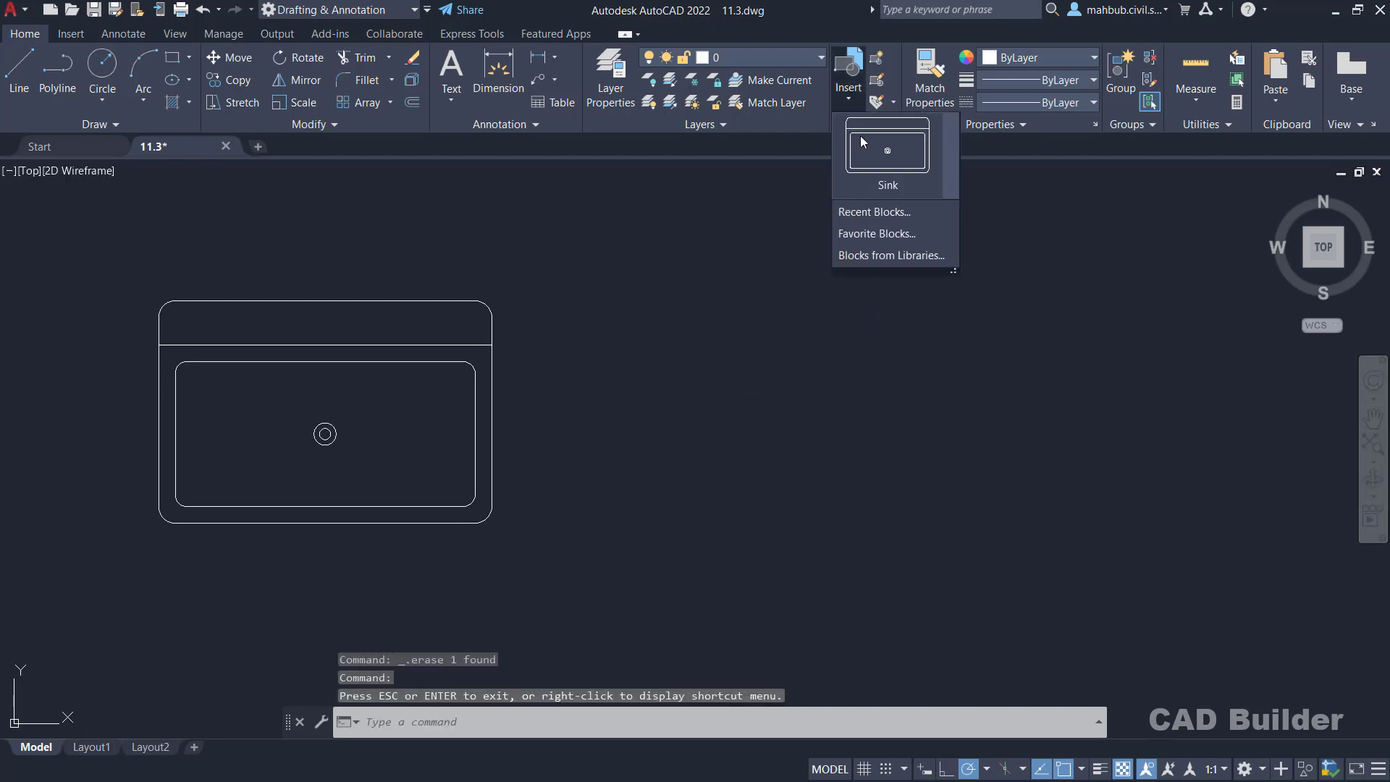
click(866, 140)
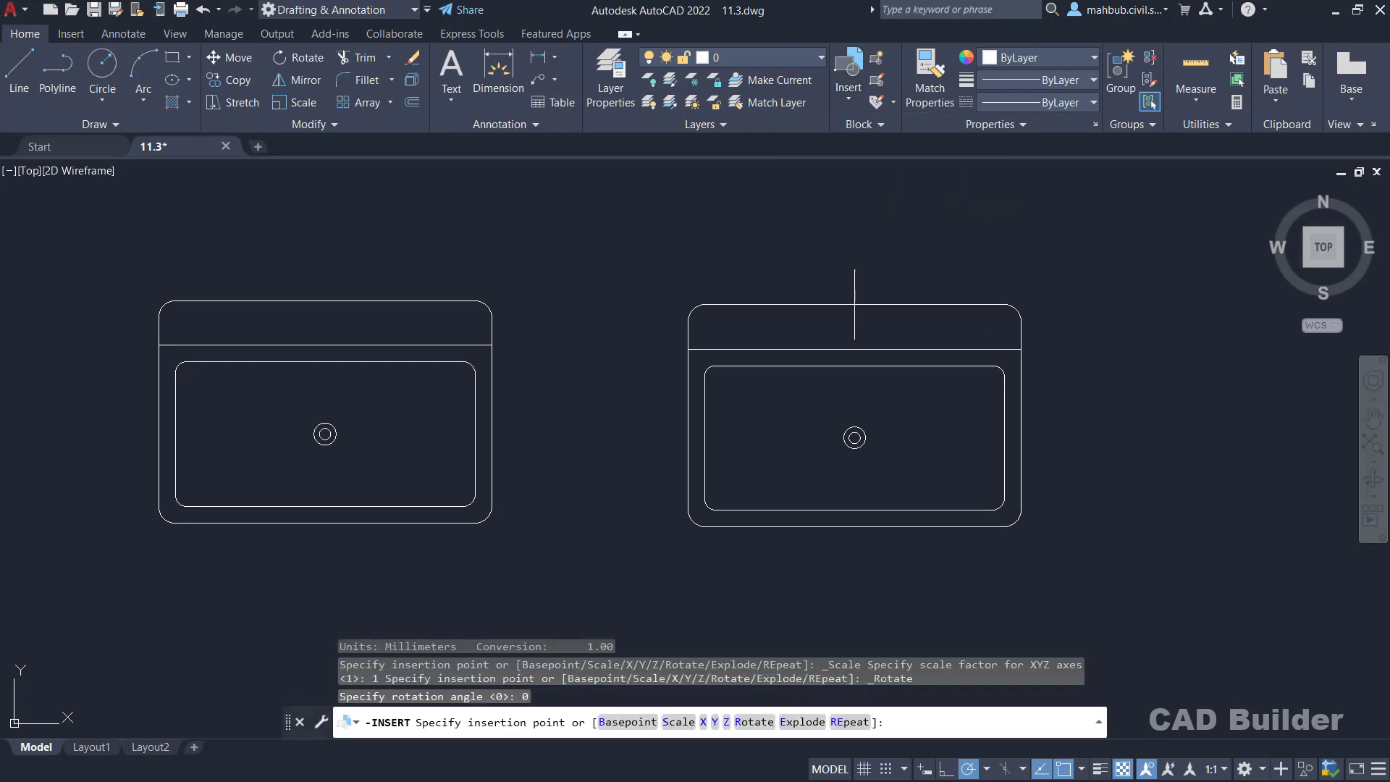
click(853, 434)
drag(1086, 227, 652, 576)
click(652, 575)
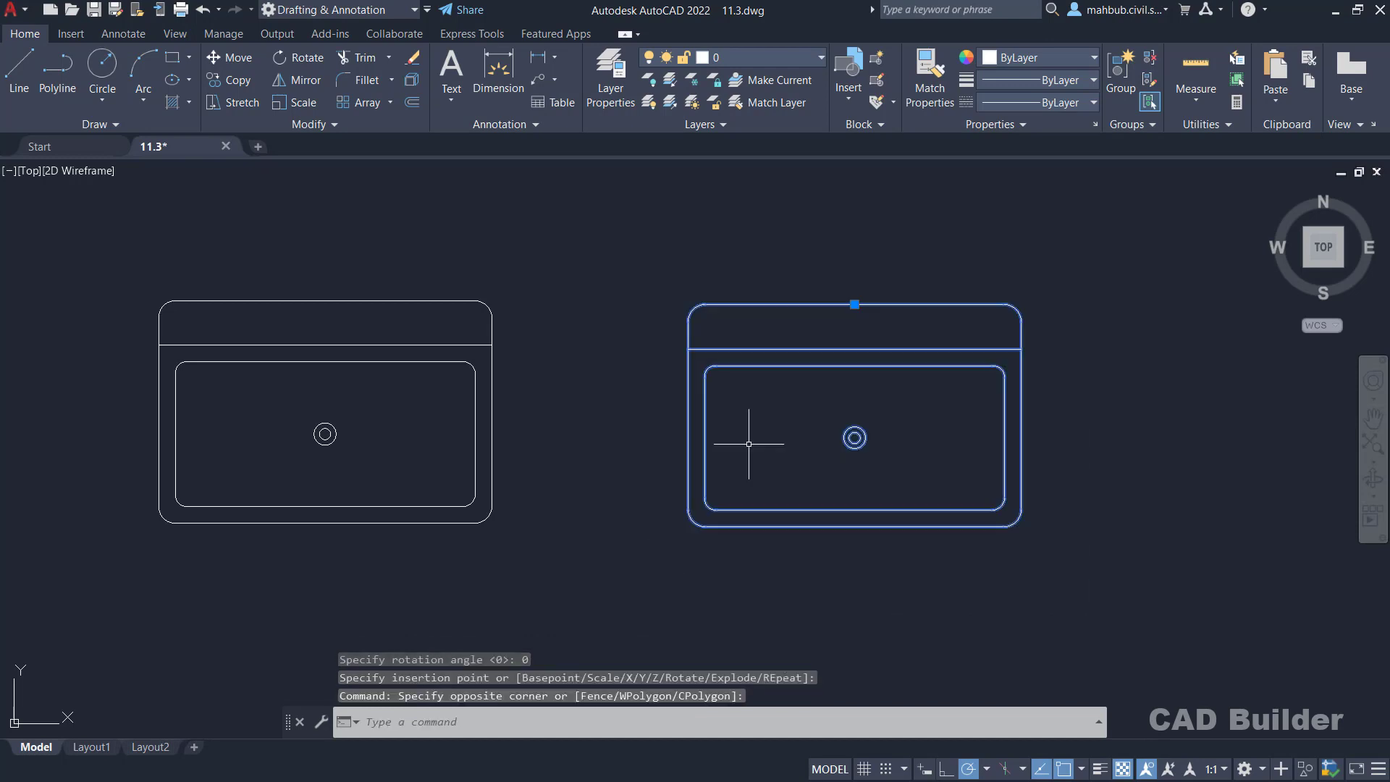
Explode the right sink and select its inner rounded basin, excluding the drain circle
click(410, 82)
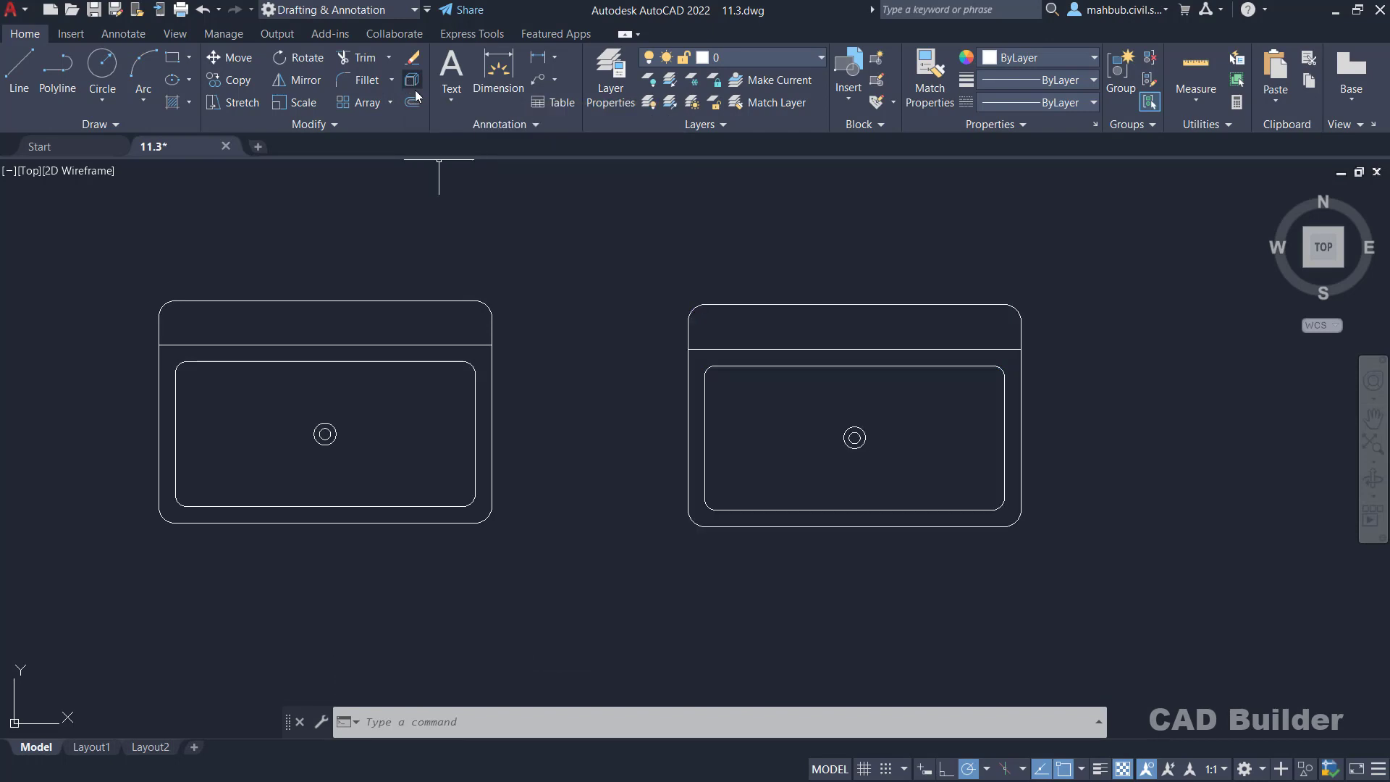
click(716, 347)
click(770, 304)
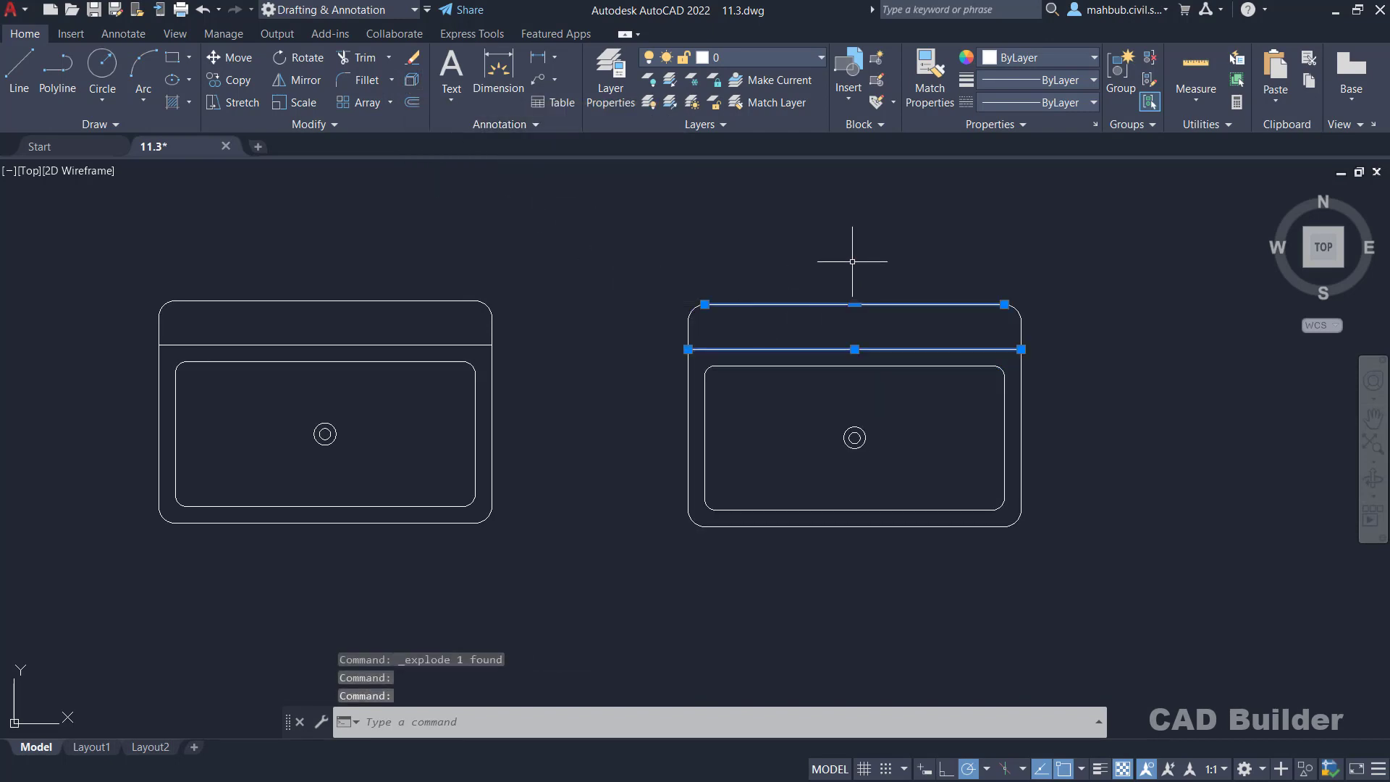
key(Escape)
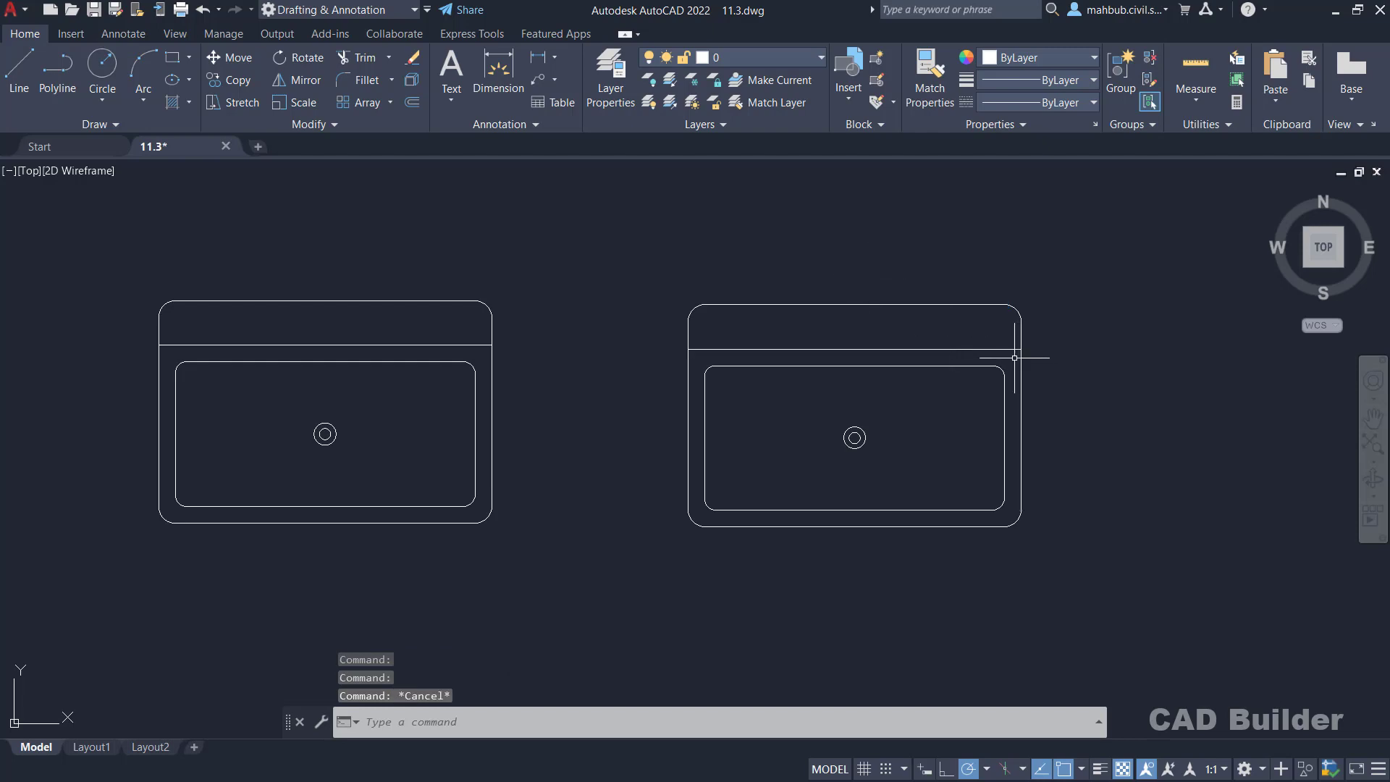
click(1014, 357)
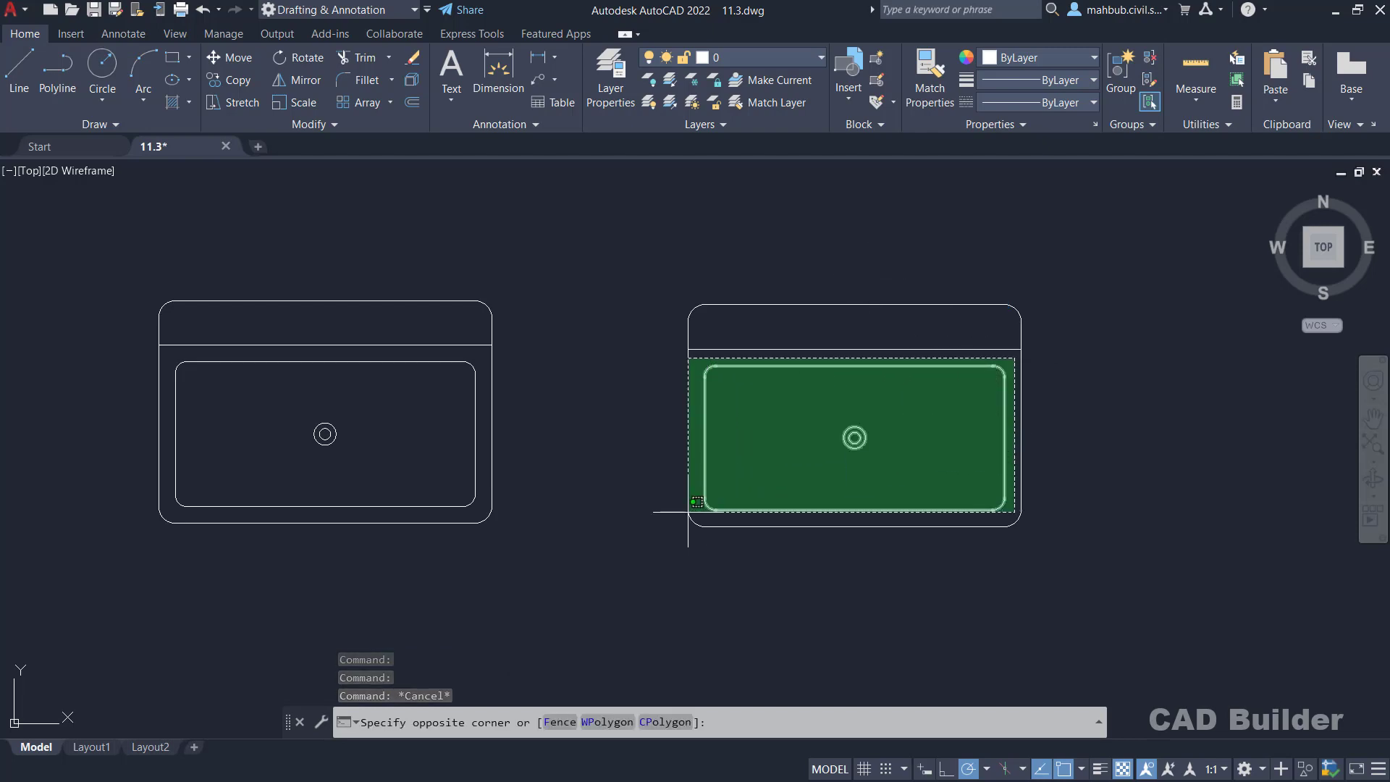
click(689, 515)
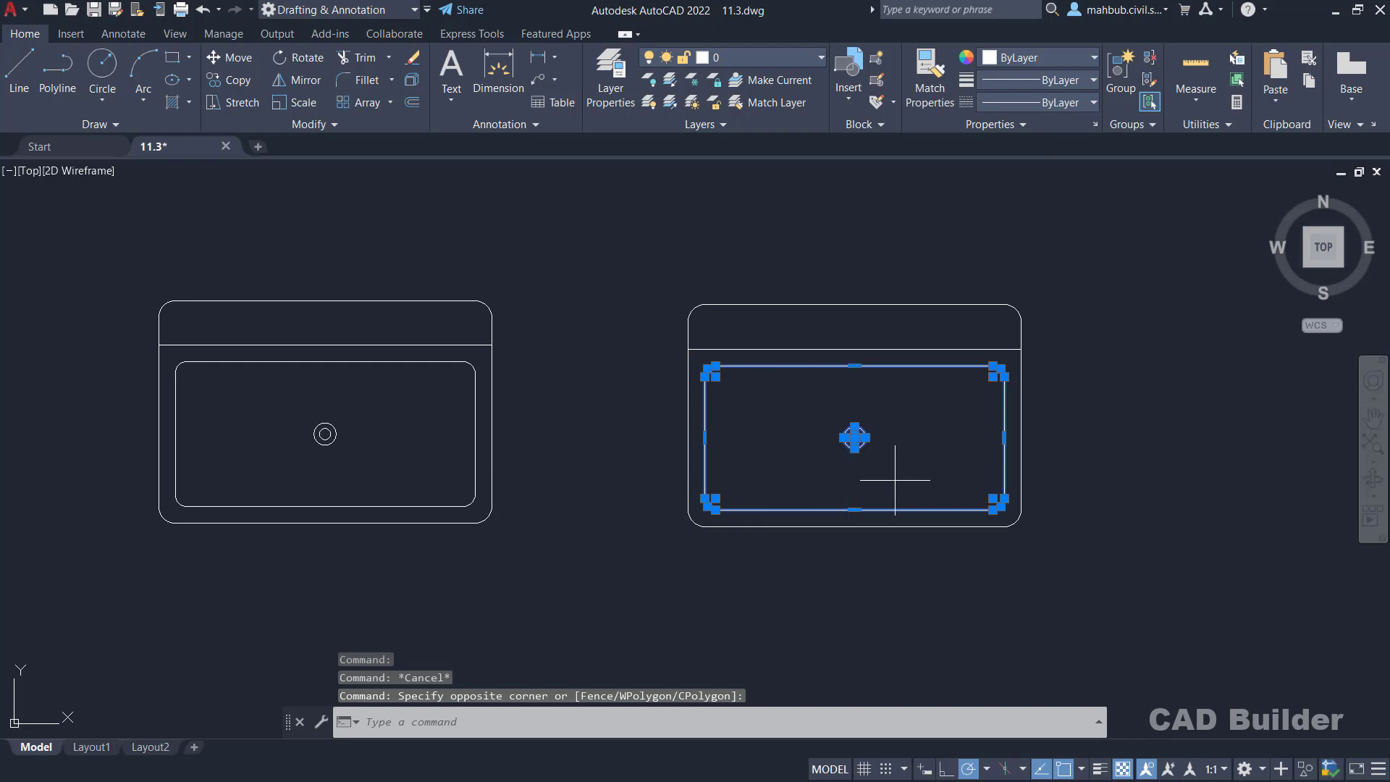
shift+click(895, 479)
shift+click(824, 413)
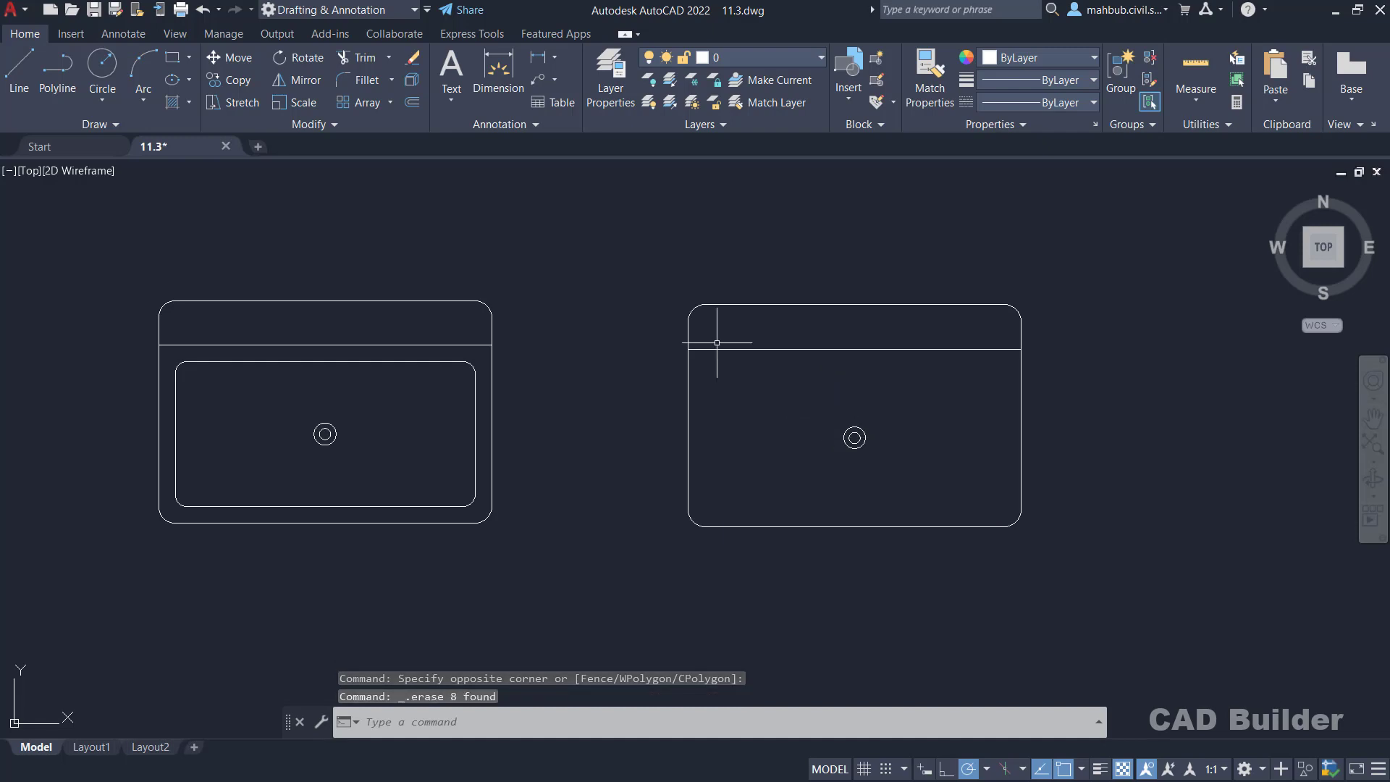
Draw a centre ellipse on the drain, long axis to the right, short axis upward
click(190, 81)
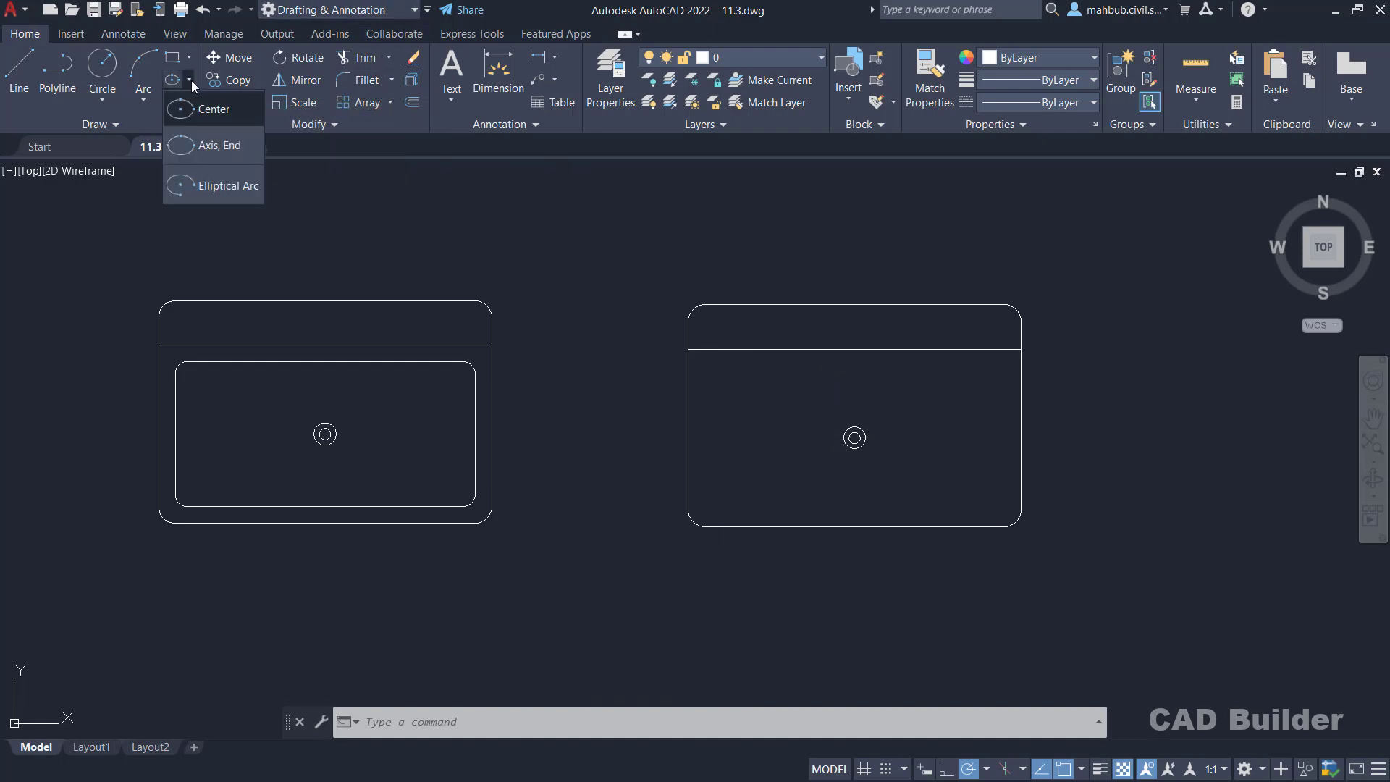
click(211, 116)
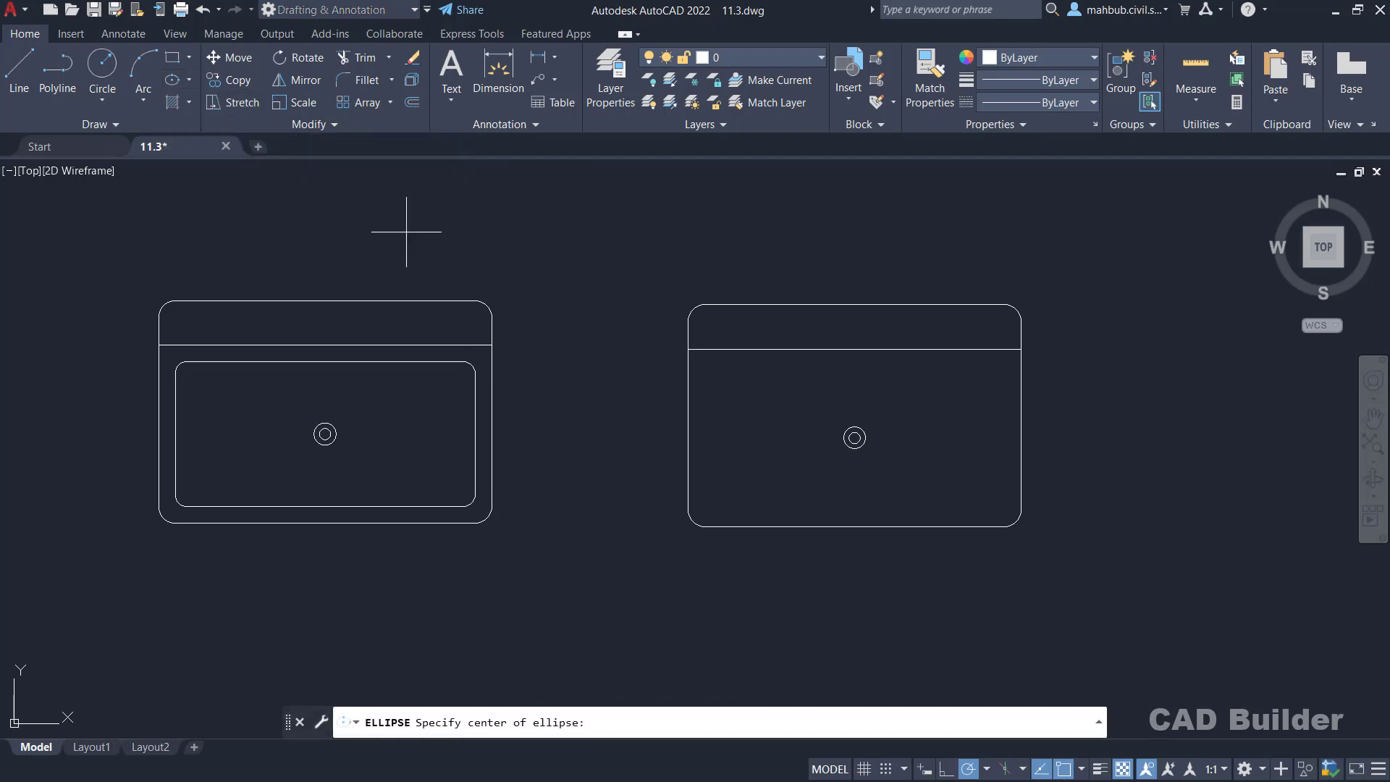
click(854, 437)
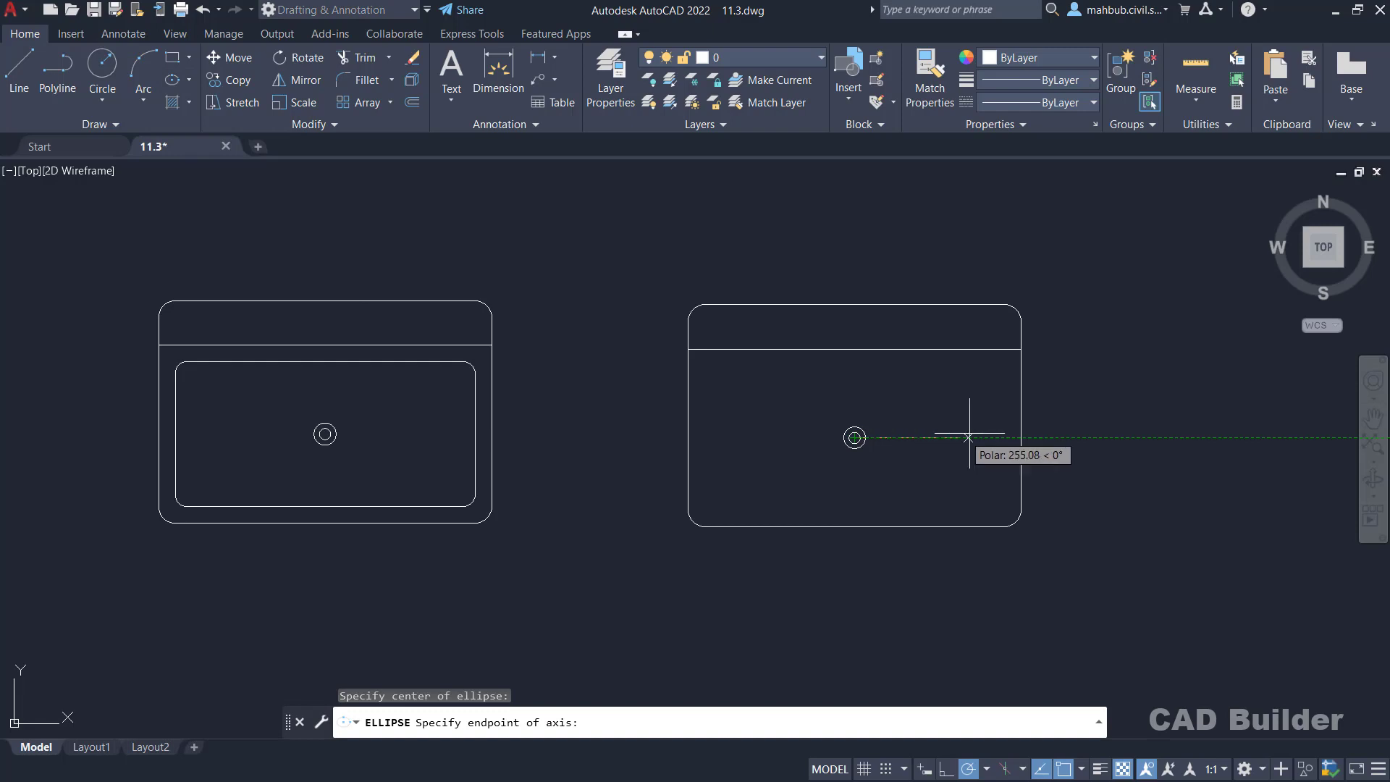
click(1007, 438)
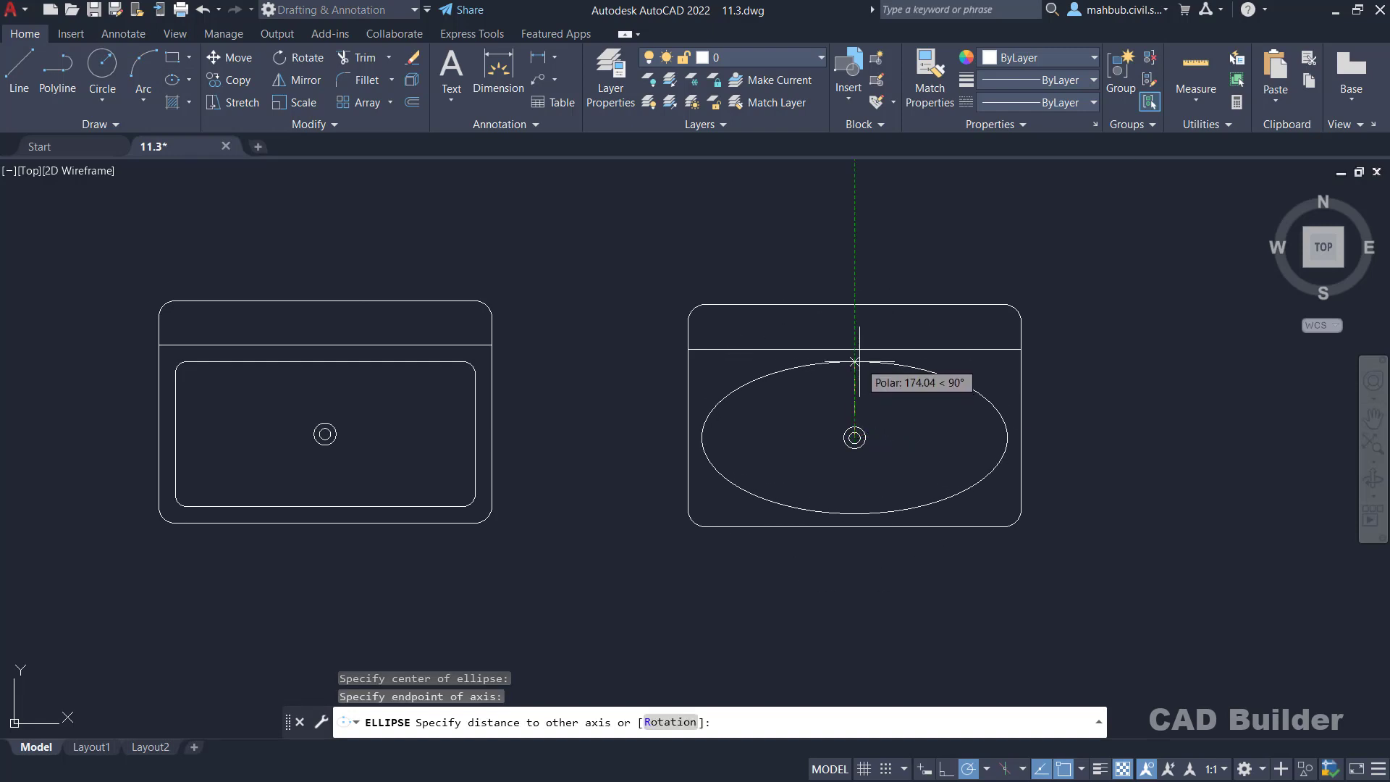
click(854, 361)
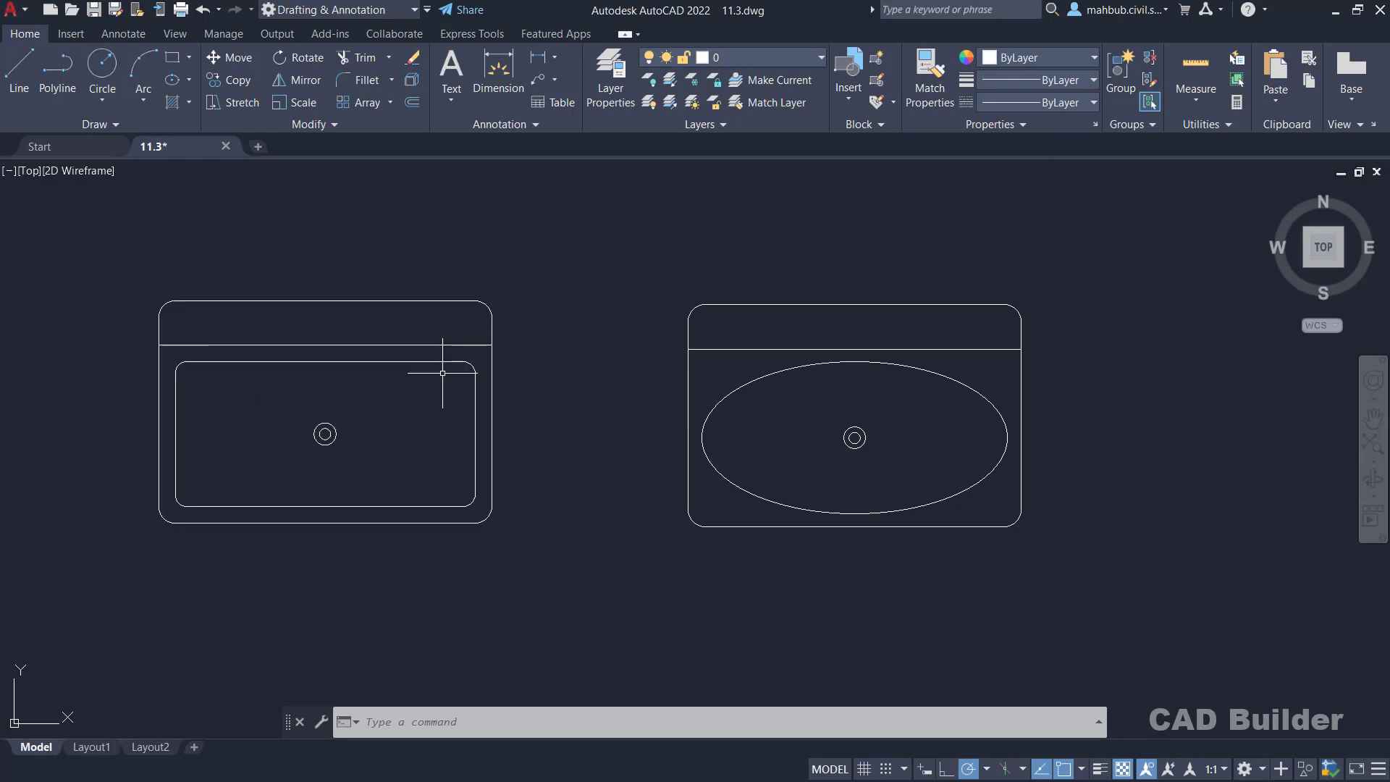
Redefine block 'Sink' from the right sink's 12 objects, base point at its top midpoint
click(876, 64)
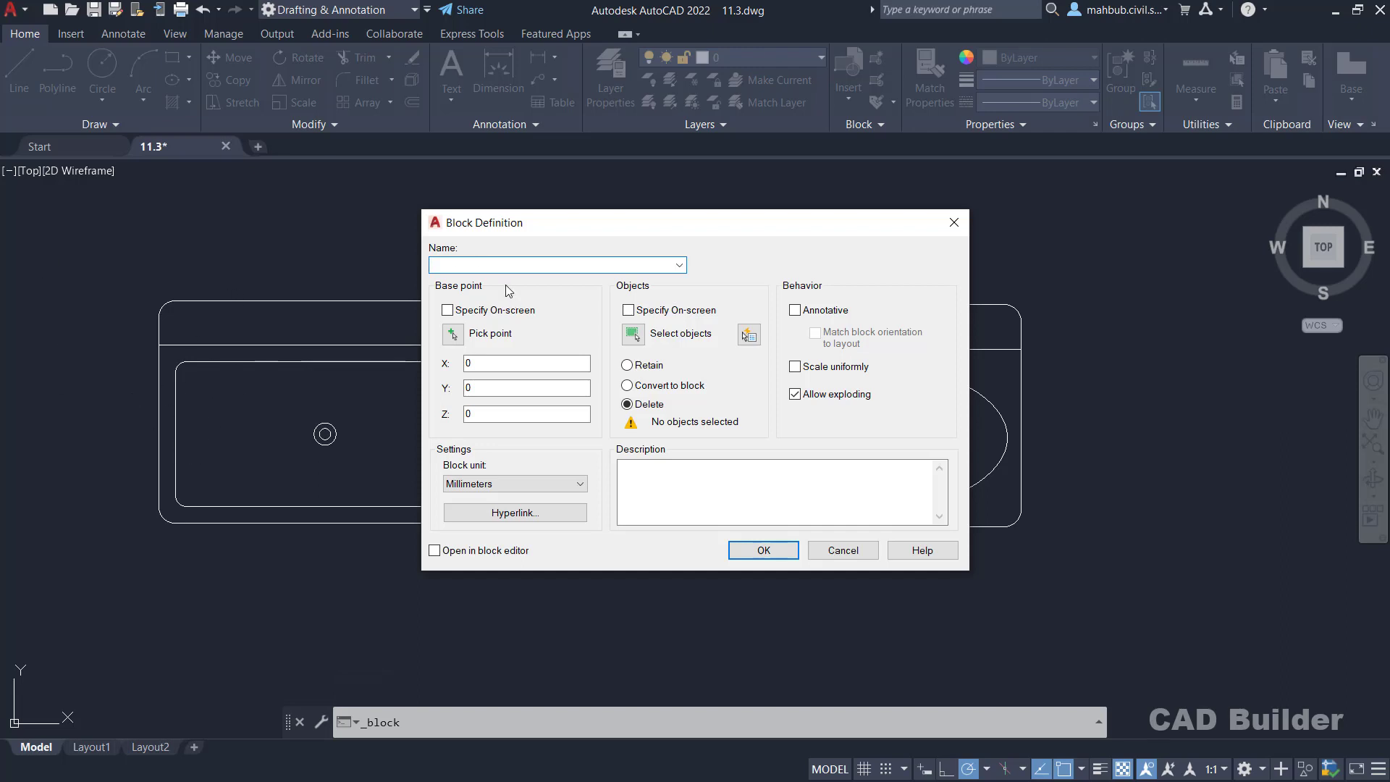
text(Sink)
click(452, 334)
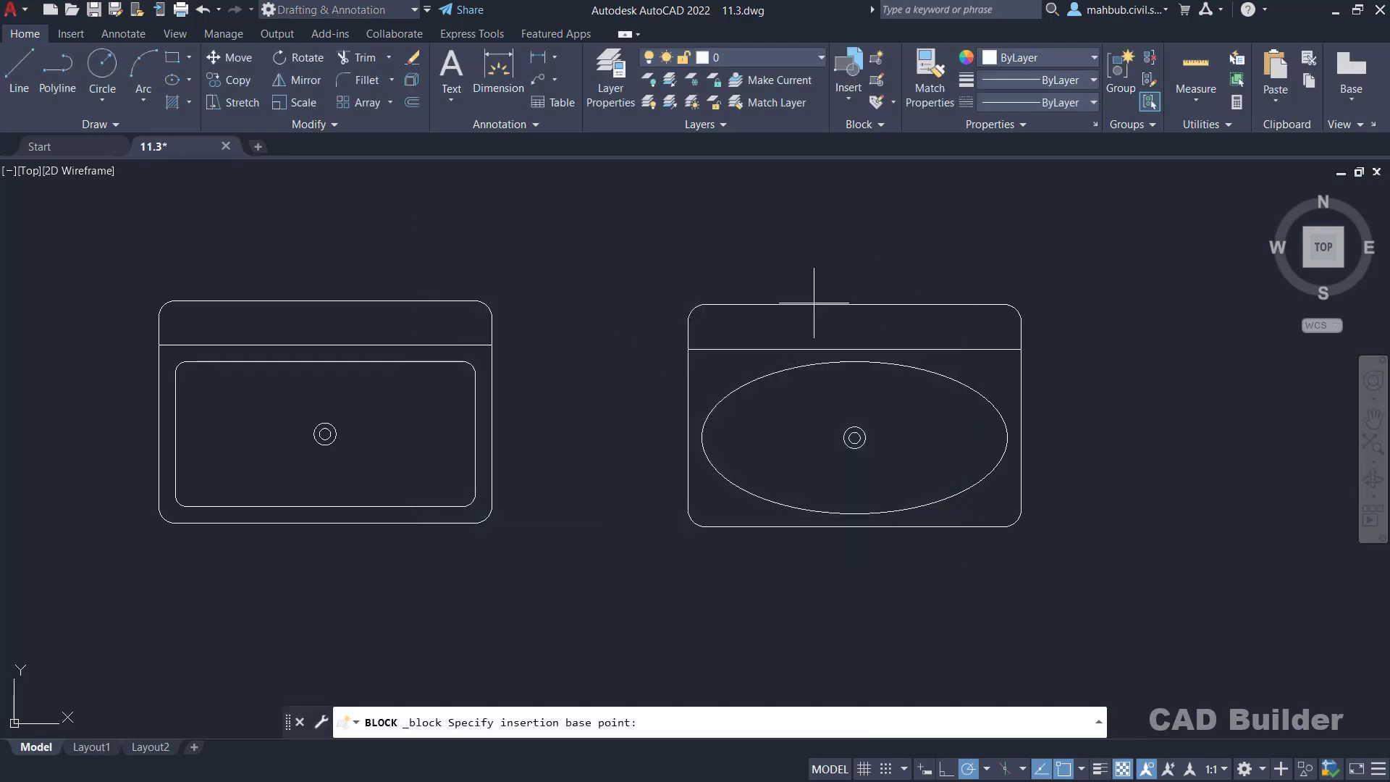
click(854, 303)
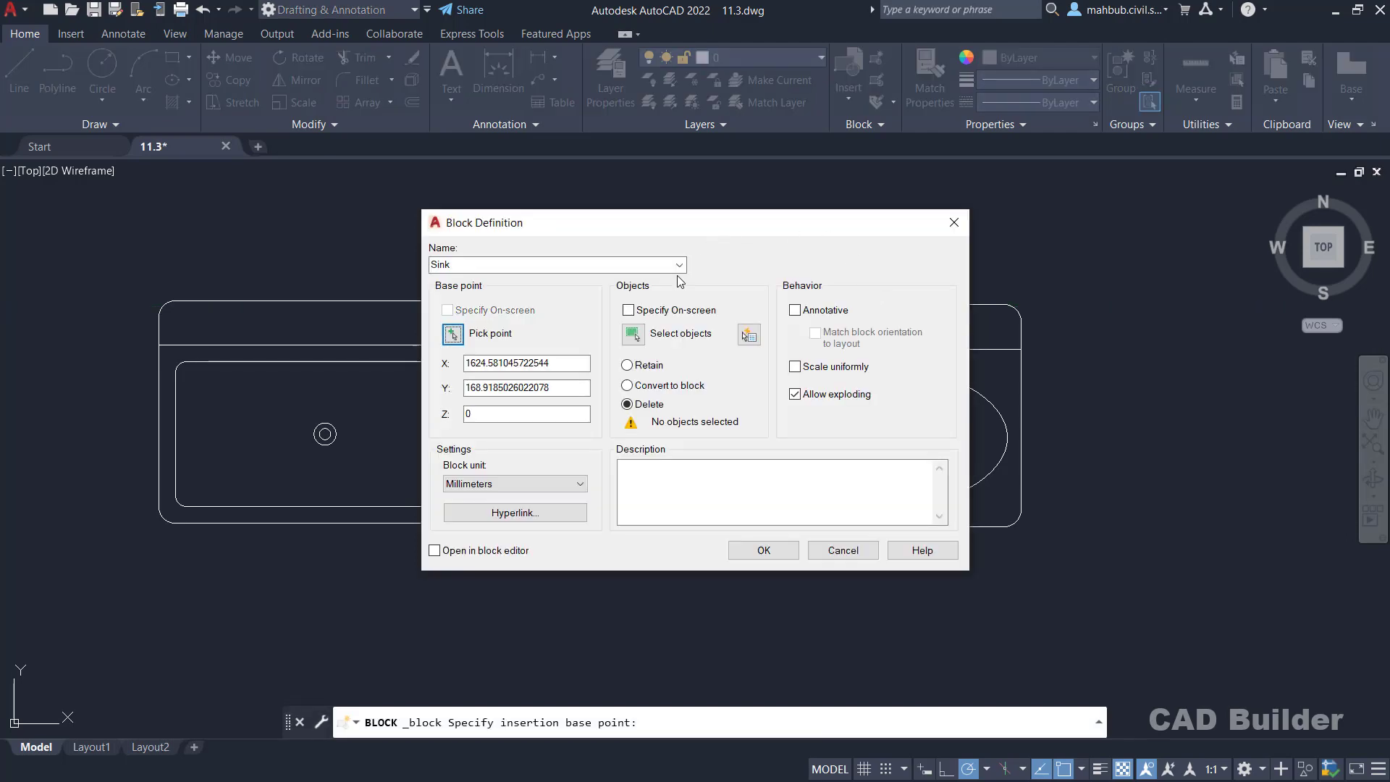
click(633, 337)
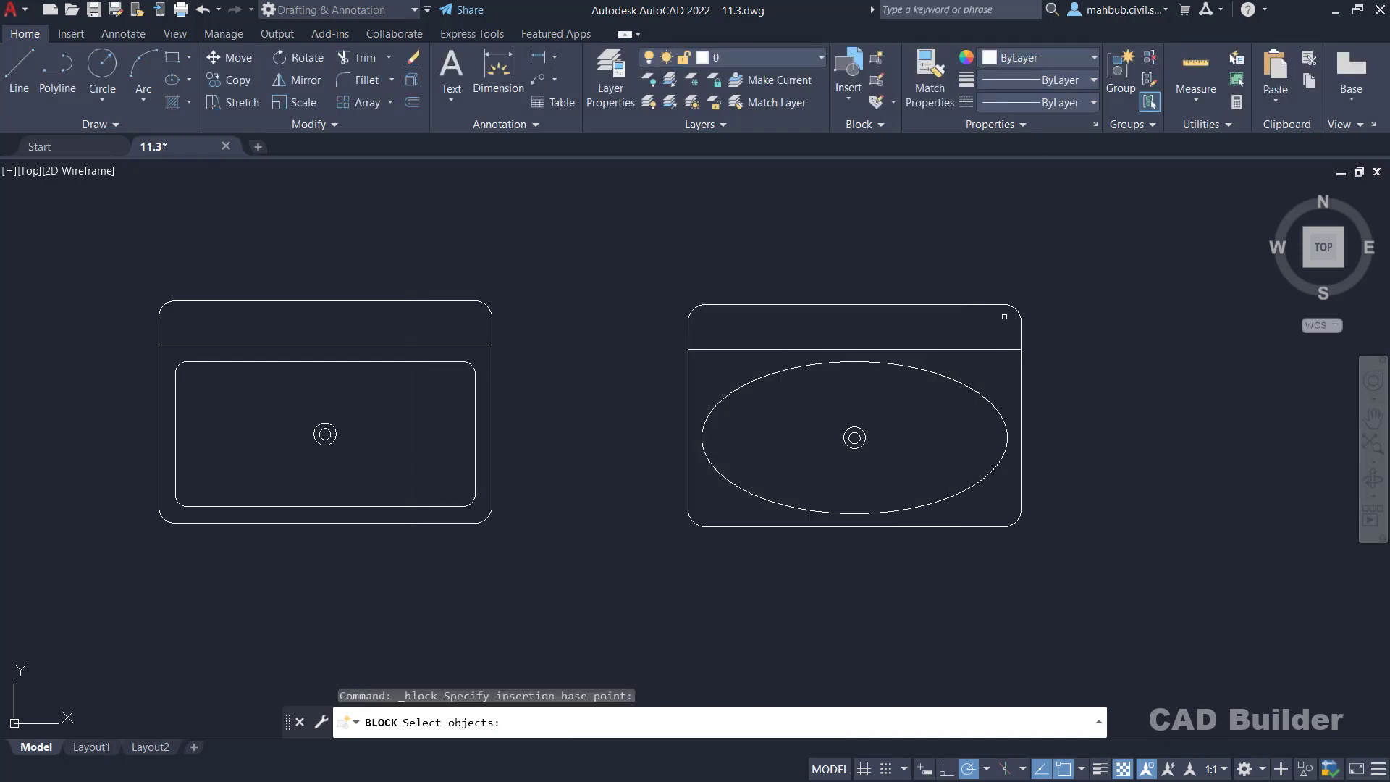
click(1058, 249)
click(569, 588)
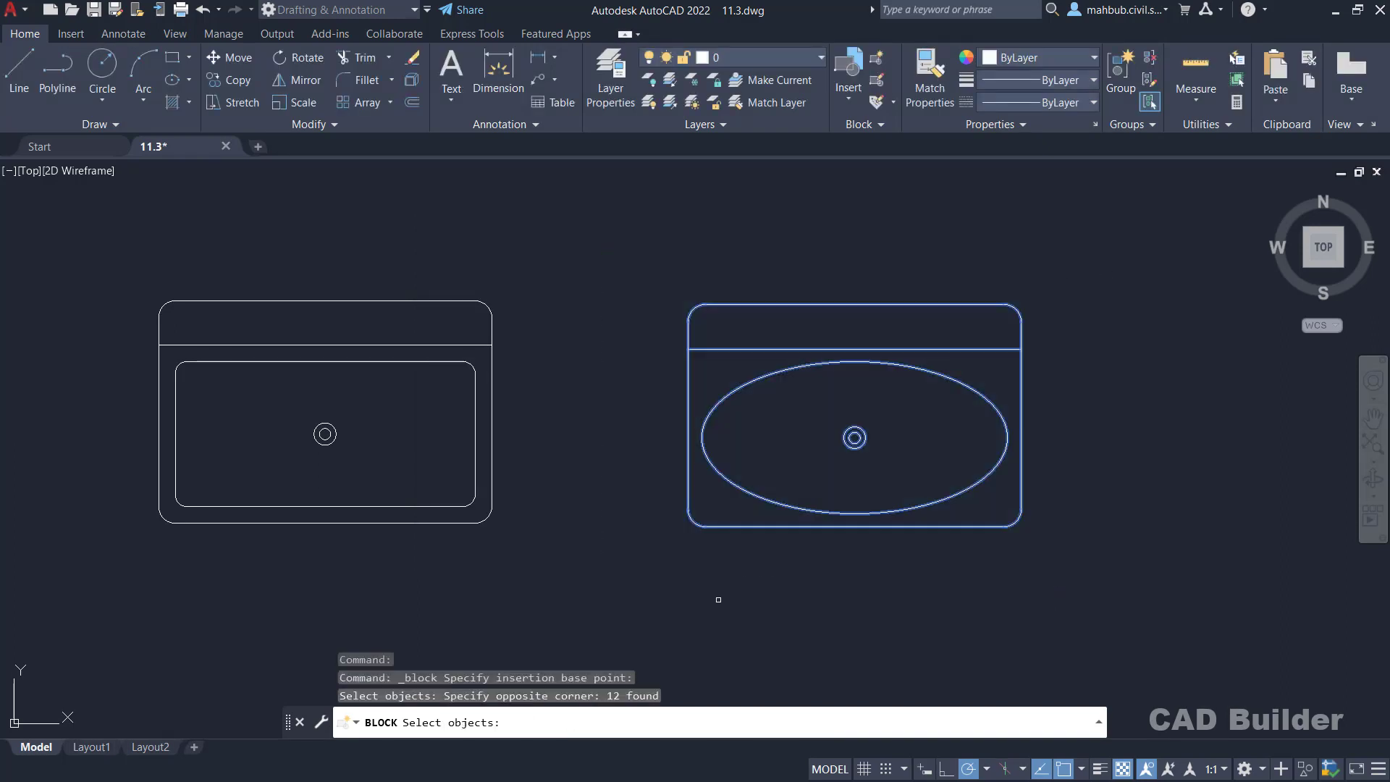
key(Return)
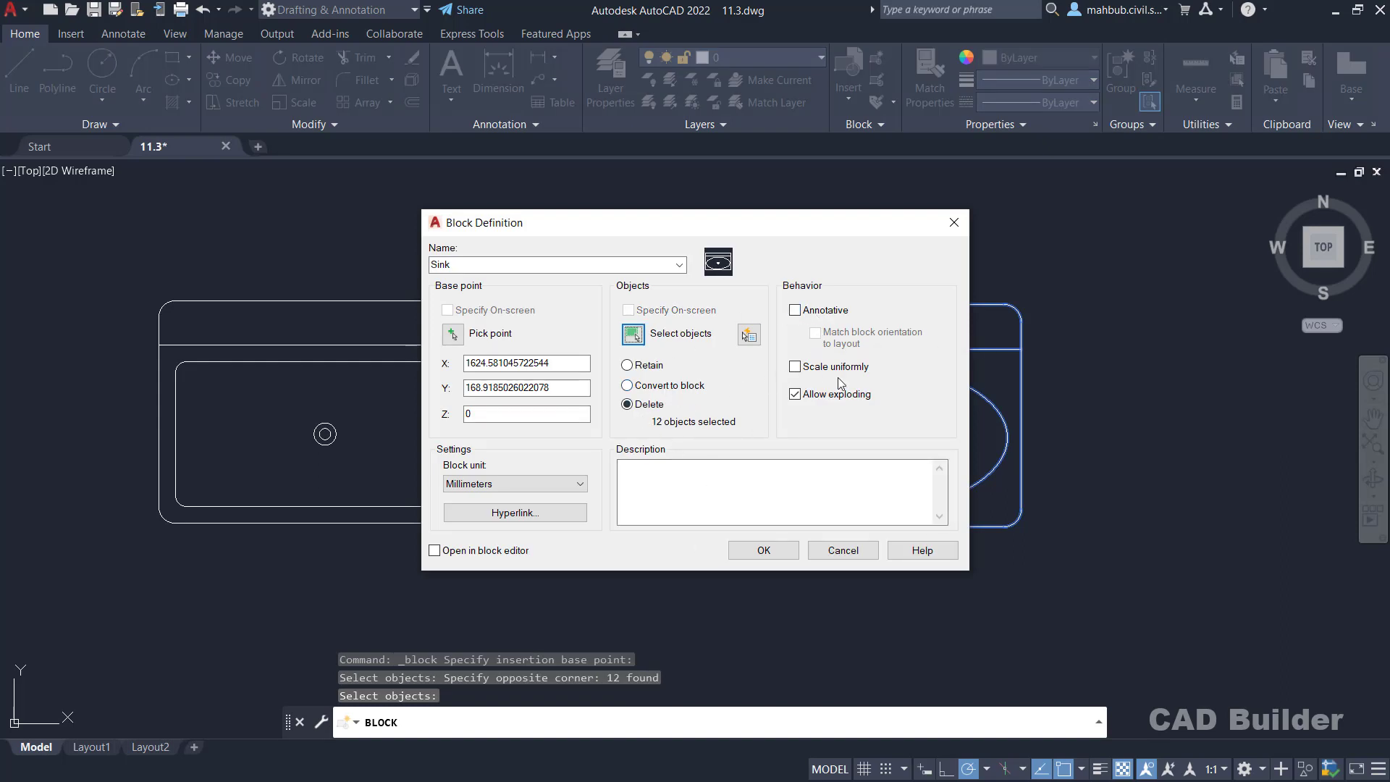
click(765, 551)
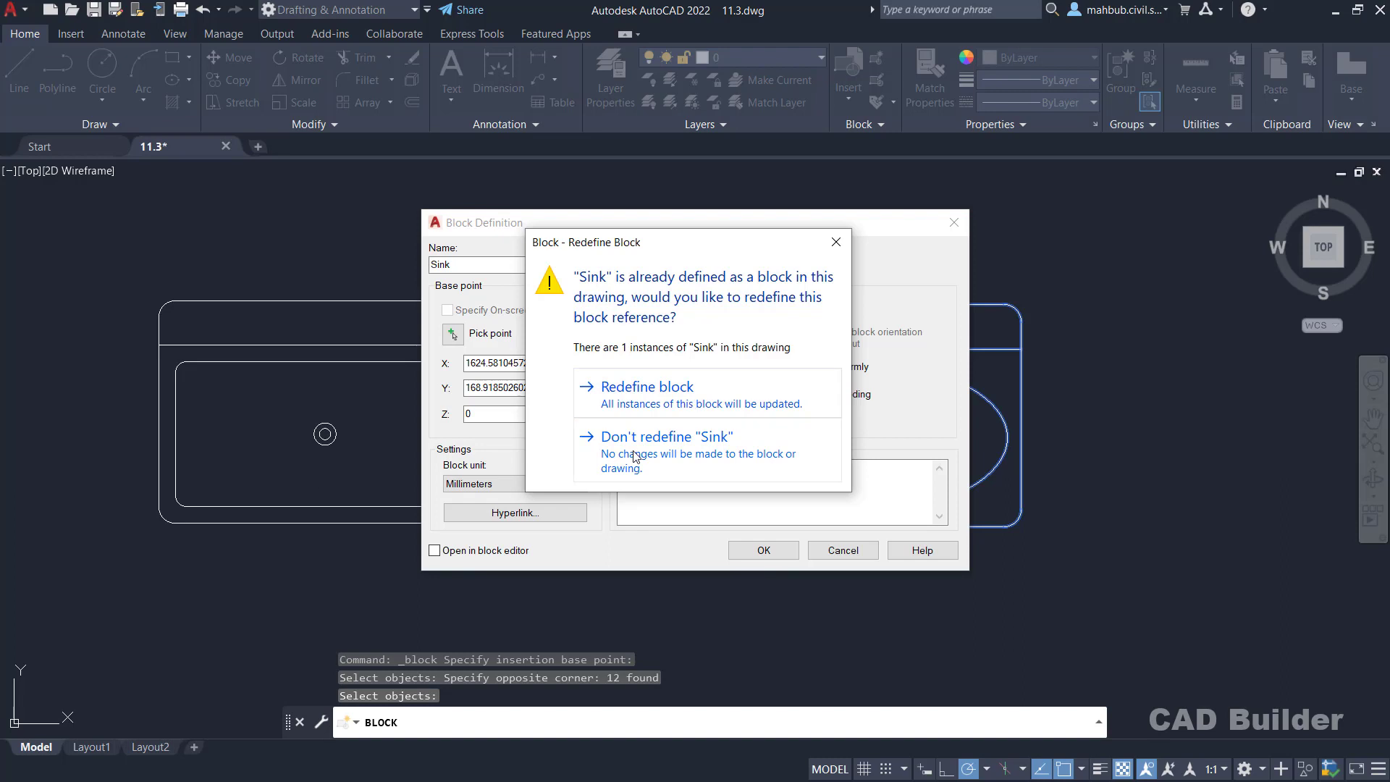
click(639, 399)
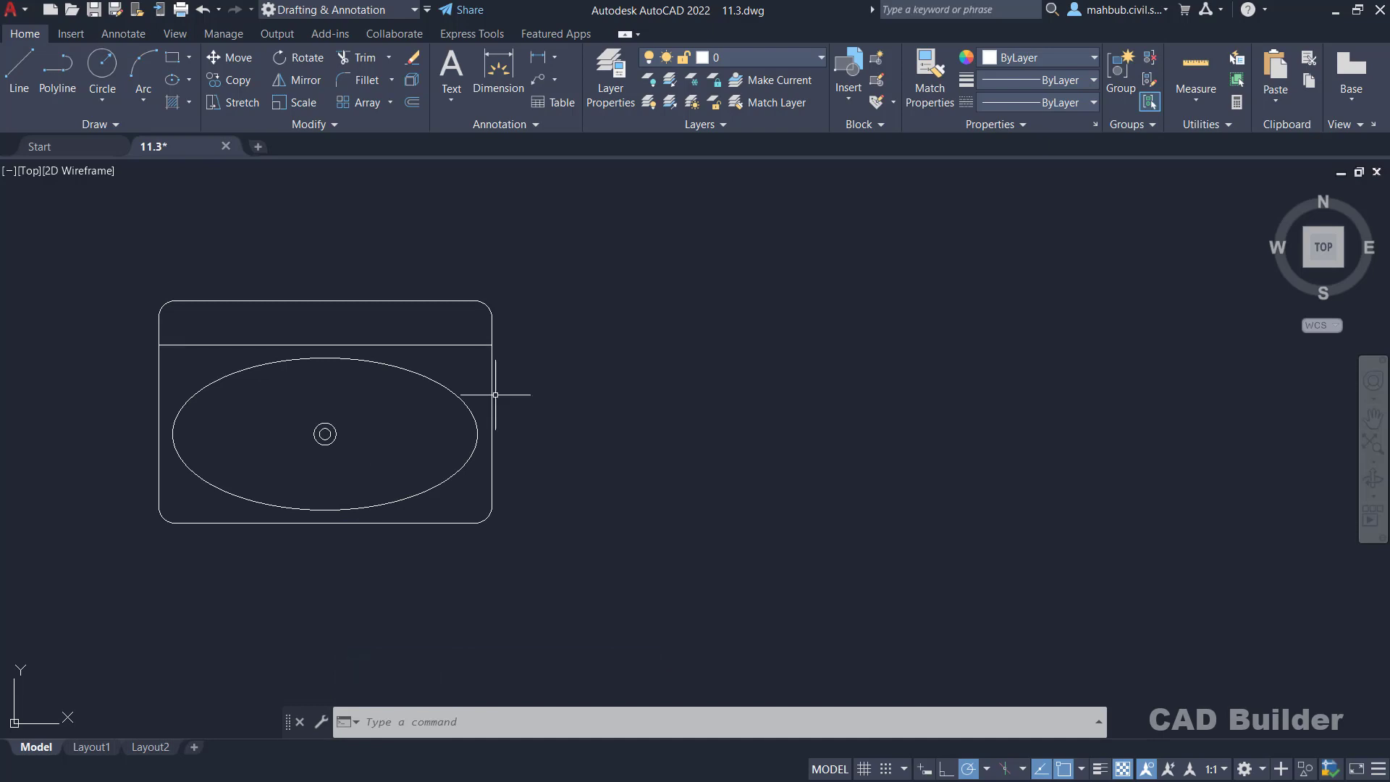
Insert the oval-basin Sink block from the gallery to the right of the existing sink
click(859, 89)
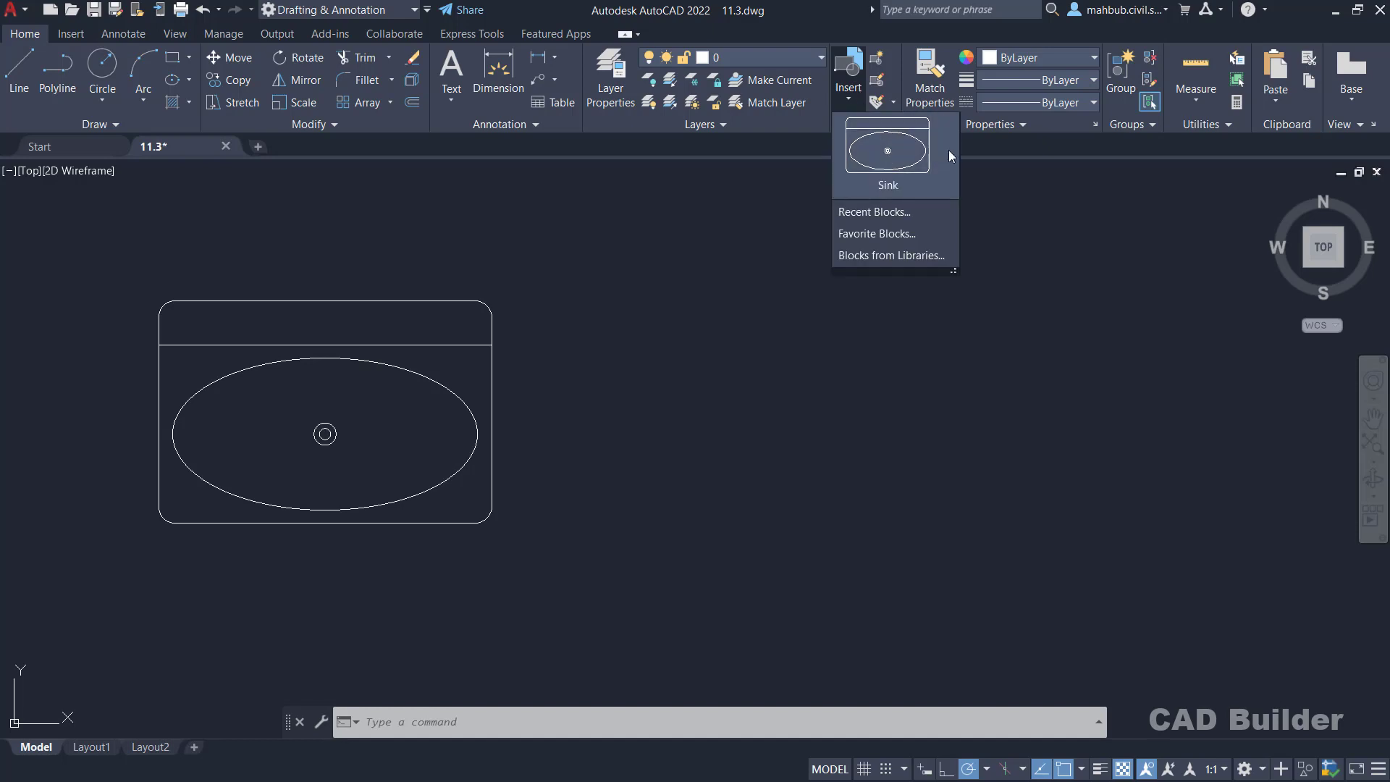
click(887, 151)
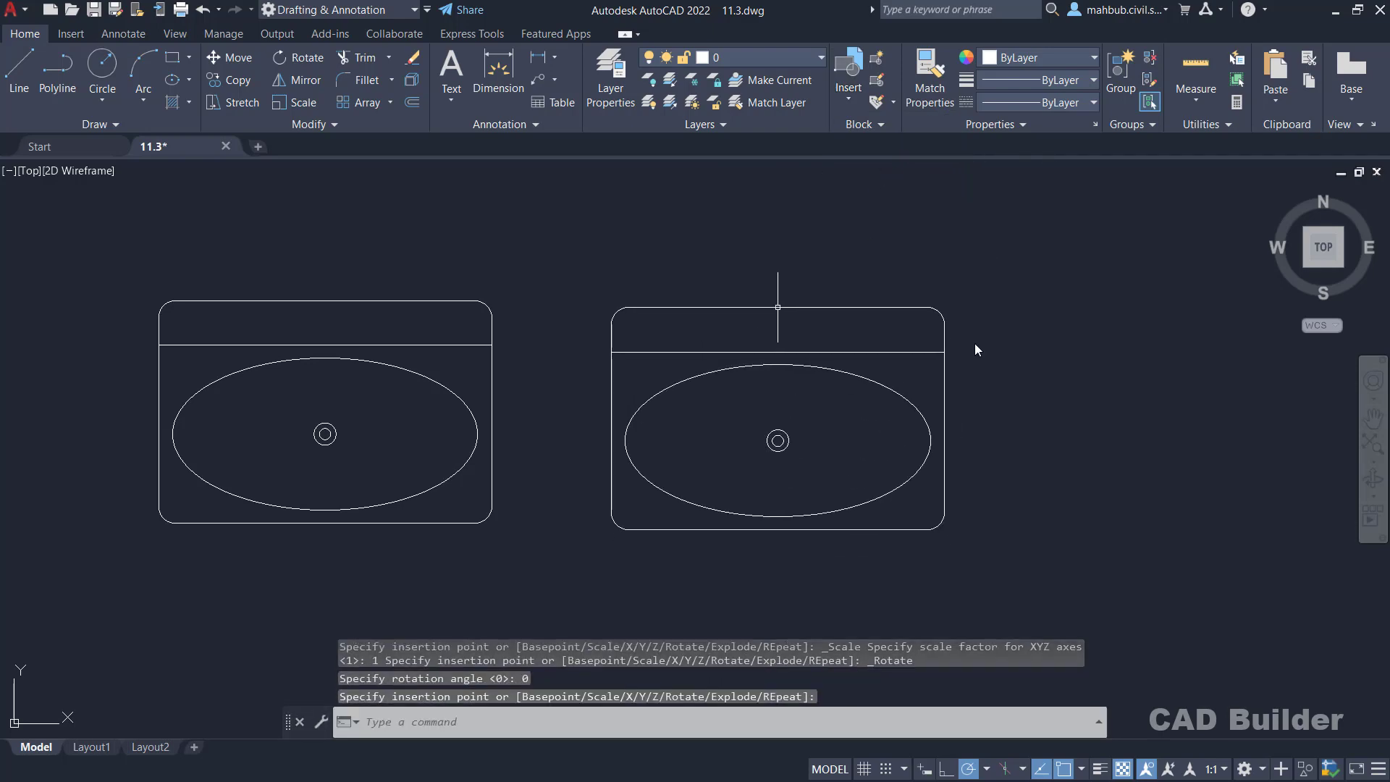
click(777, 307)
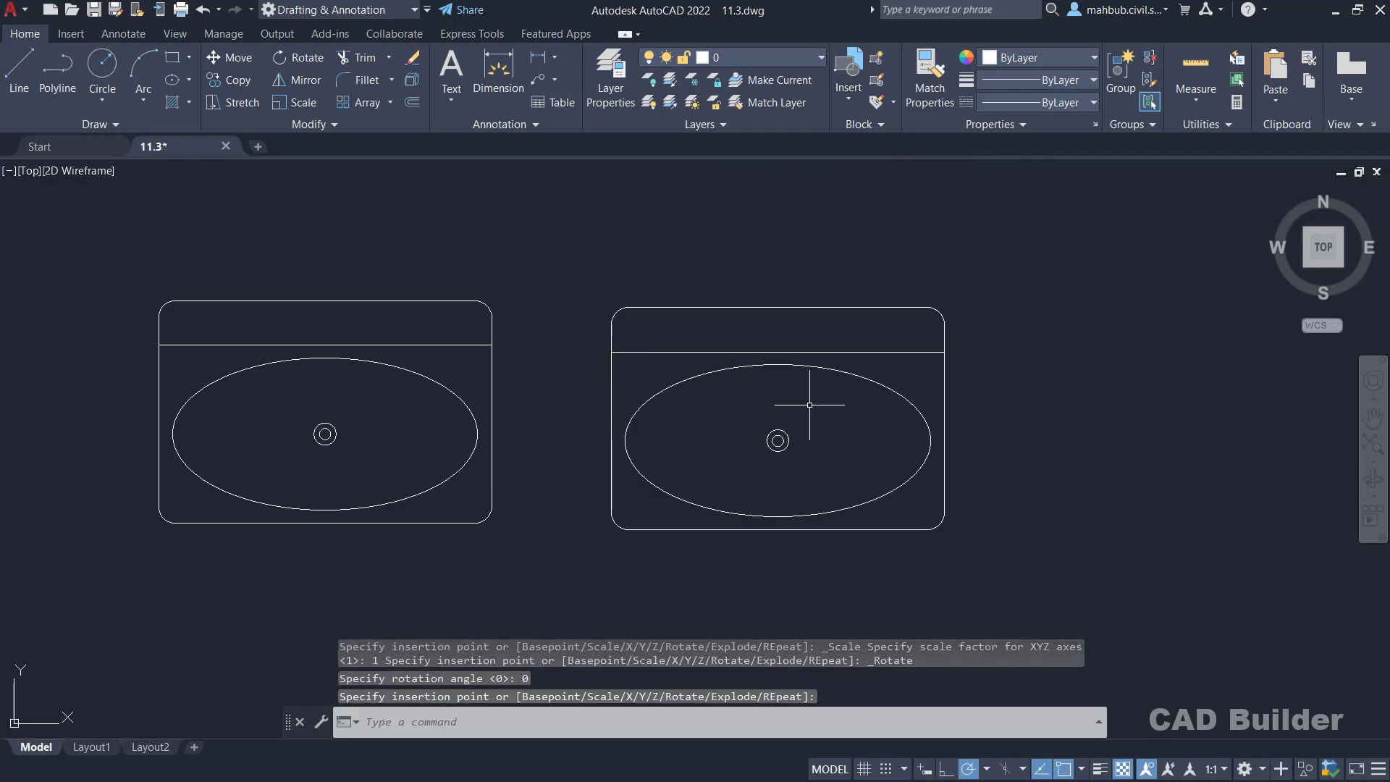